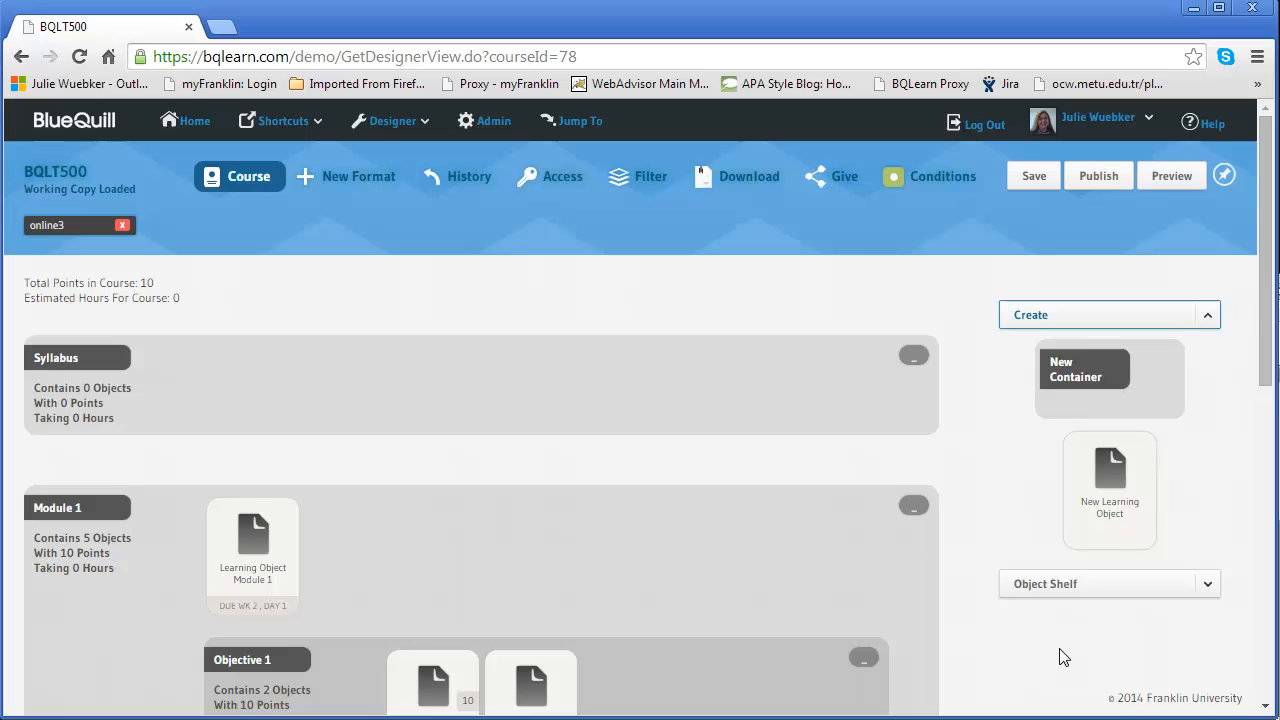
Shelve Learning Object Module 1 from the Module 1 container for copying.
drag(1262, 309, 1271, 427)
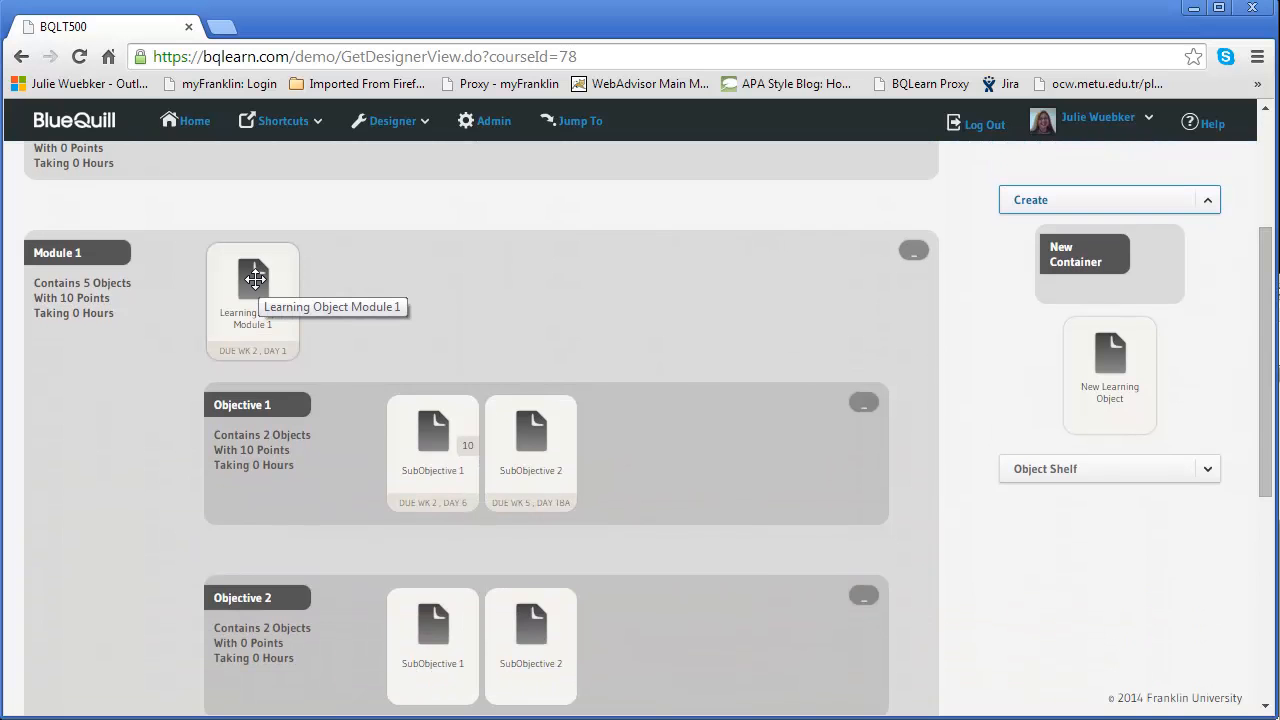
drag(255, 279, 1032, 524)
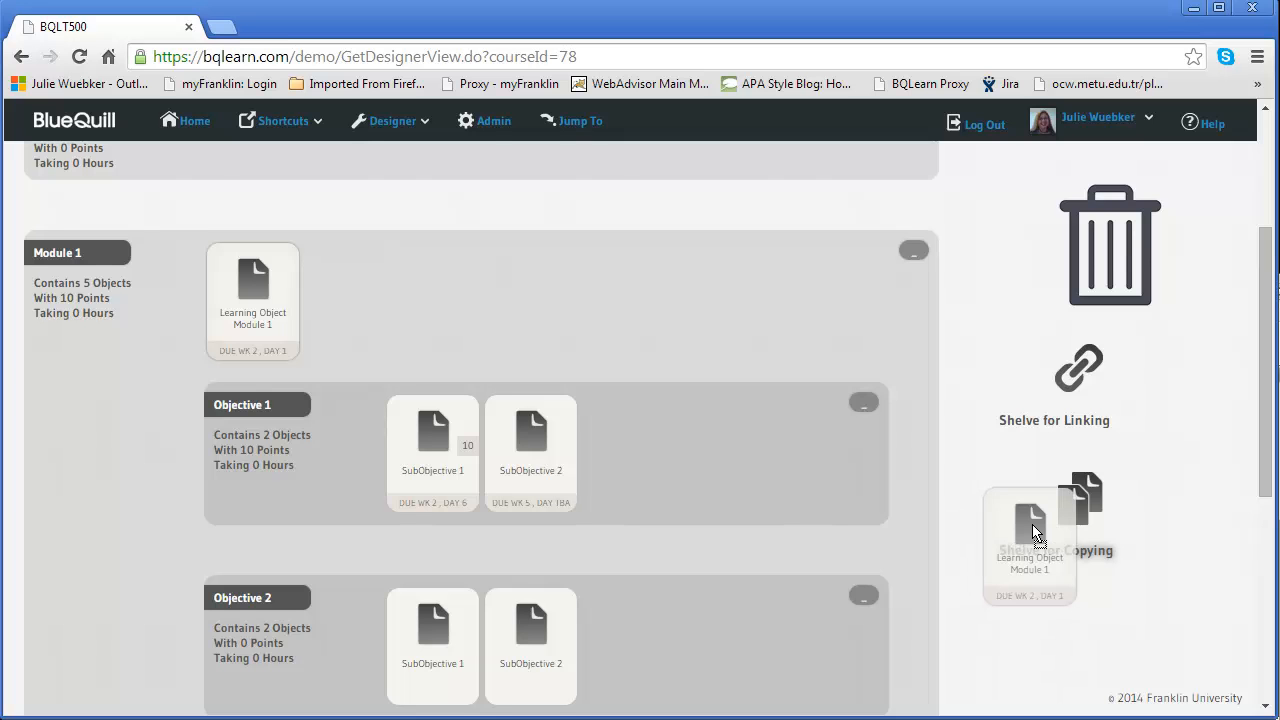
drag(1032, 524, 1077, 504)
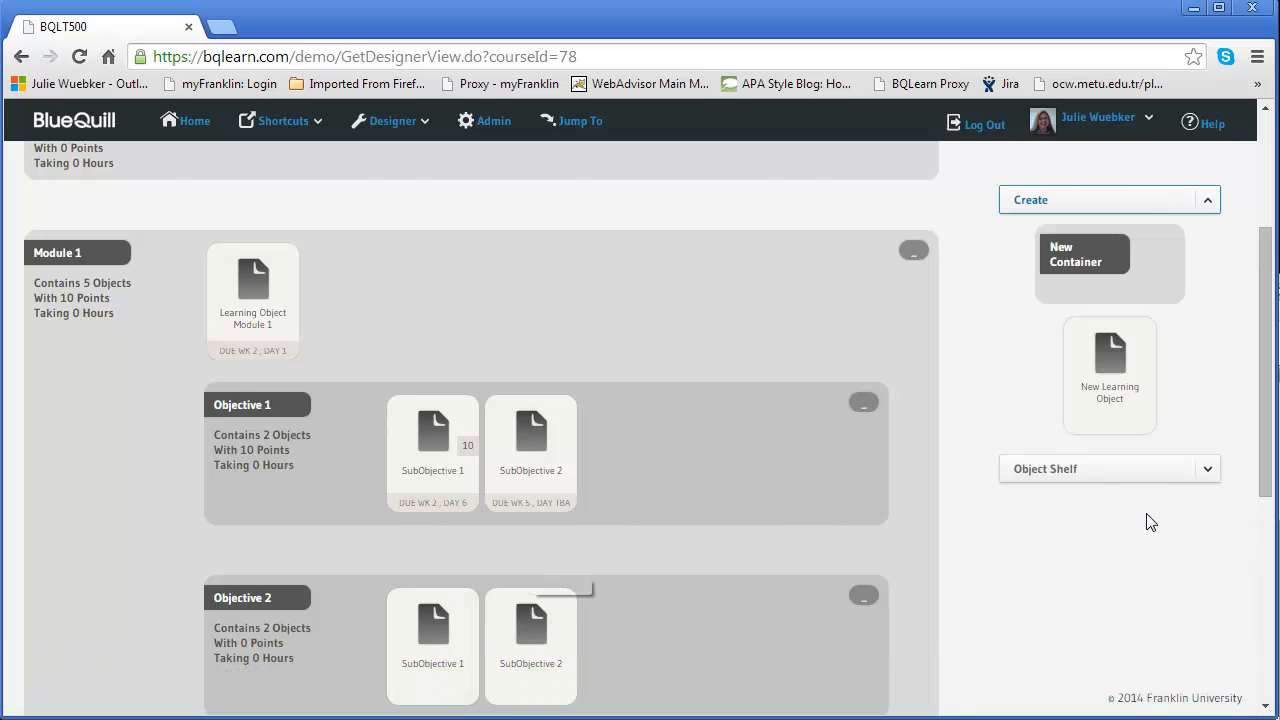
Place two copies of the shelved learning object in Module 1, keeping the display name Learning Object Module 1.
click(1206, 472)
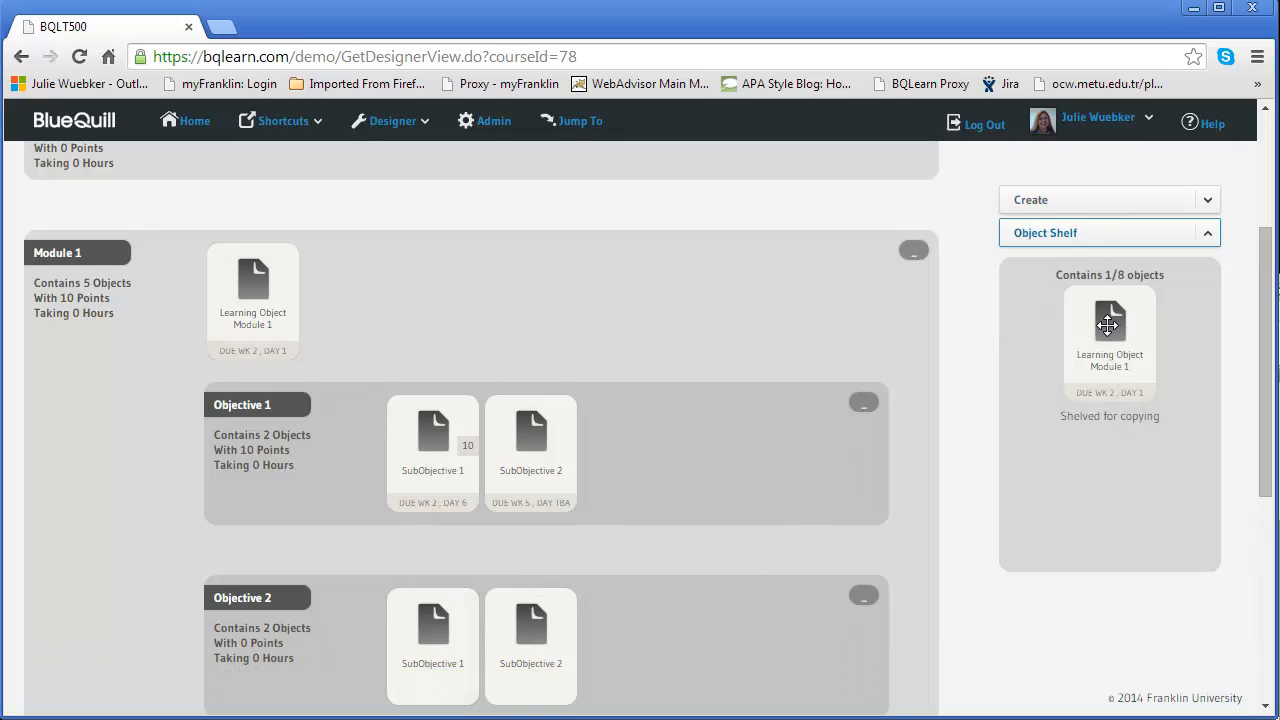
drag(1111, 320, 462, 287)
drag(1110, 320, 531, 290)
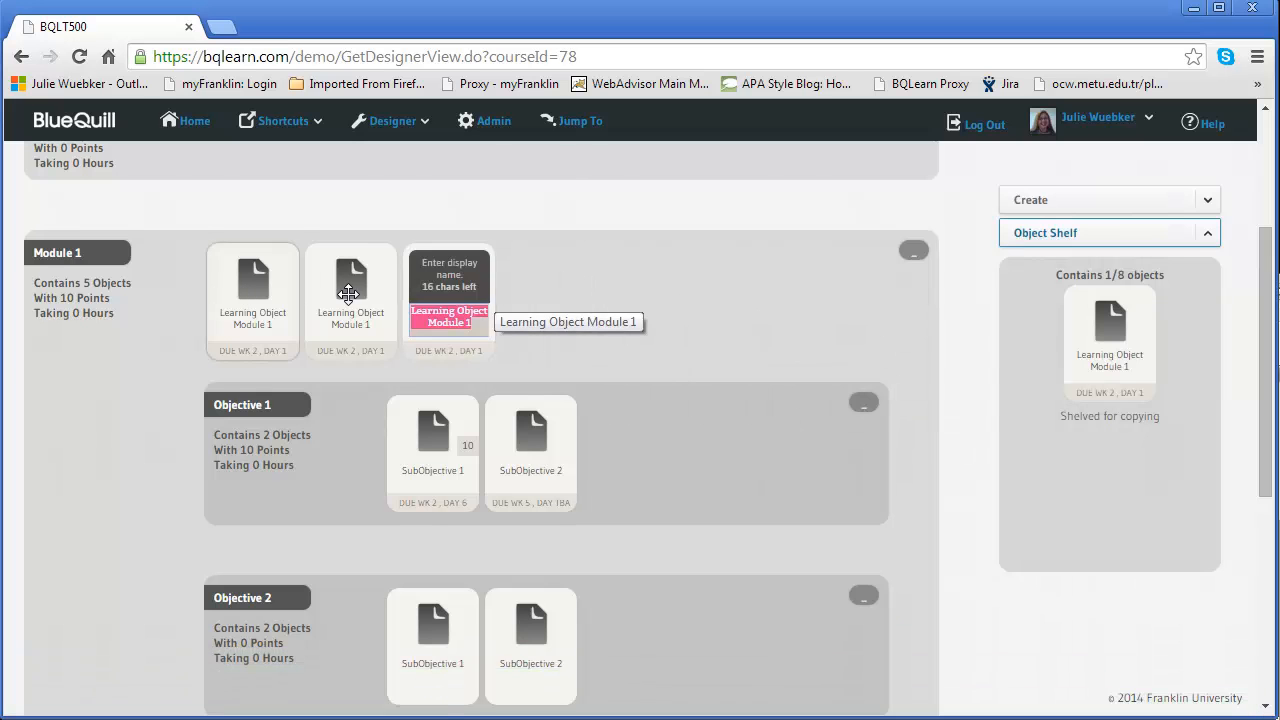
click(563, 273)
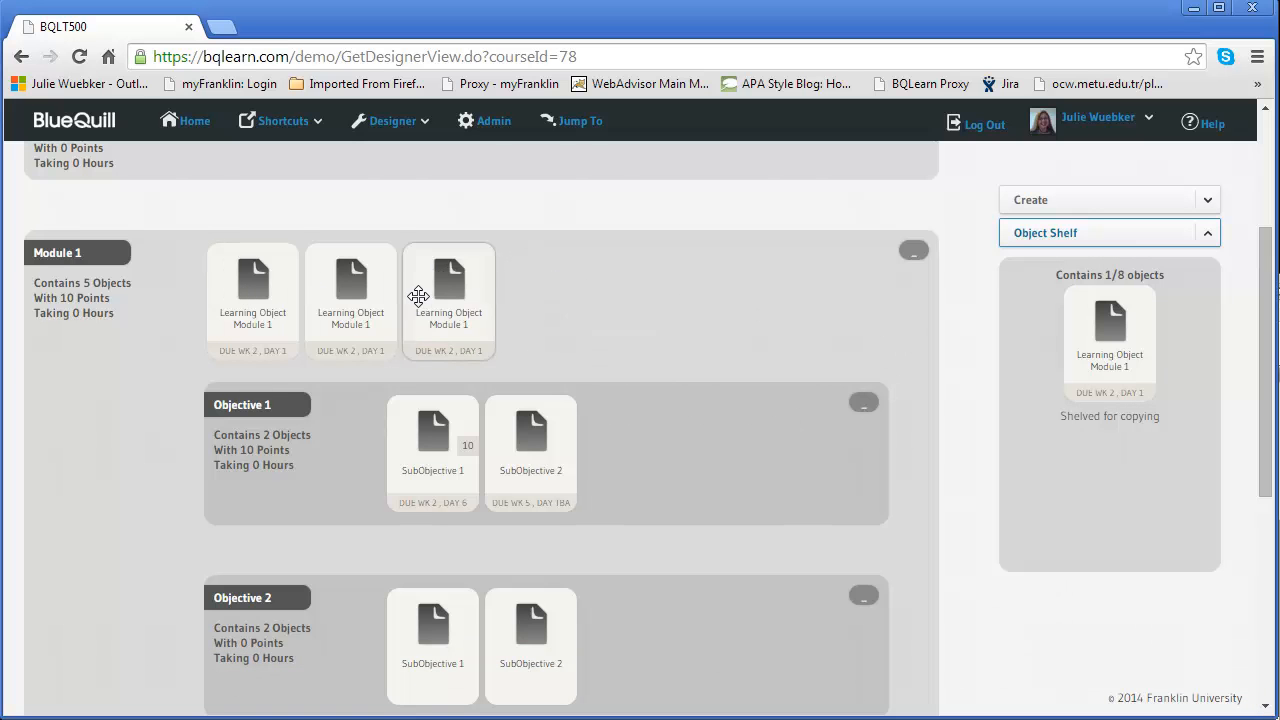
Examine the details and IDs of the original learning object and its two copies in Module 1, one after another.
click(248, 286)
scroll(427, 508, down, 2)
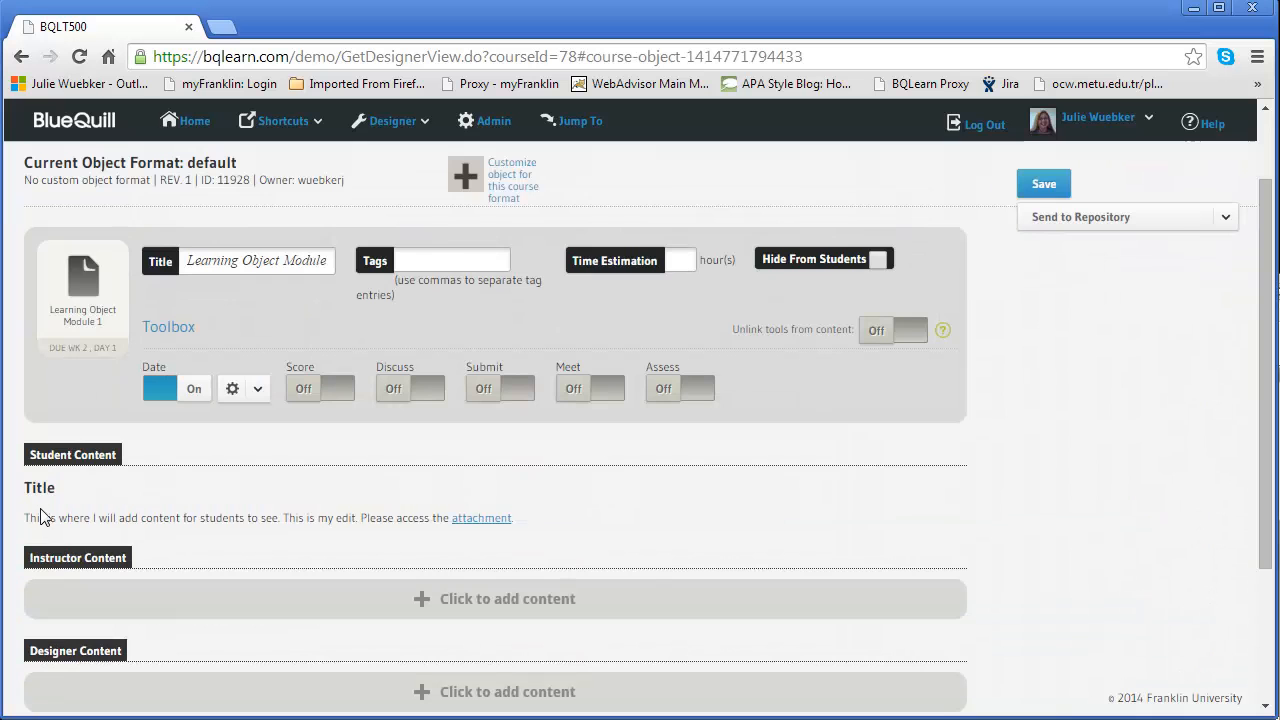
scroll(185, 503, up, 1)
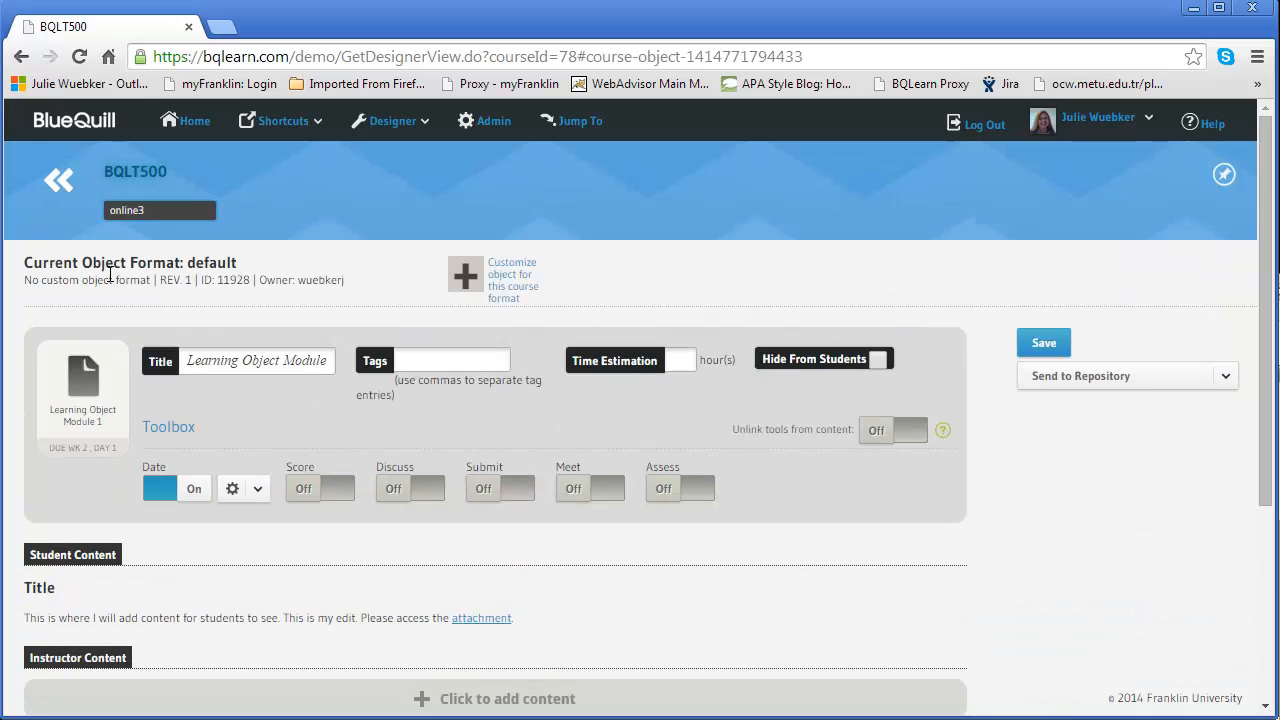
click(58, 183)
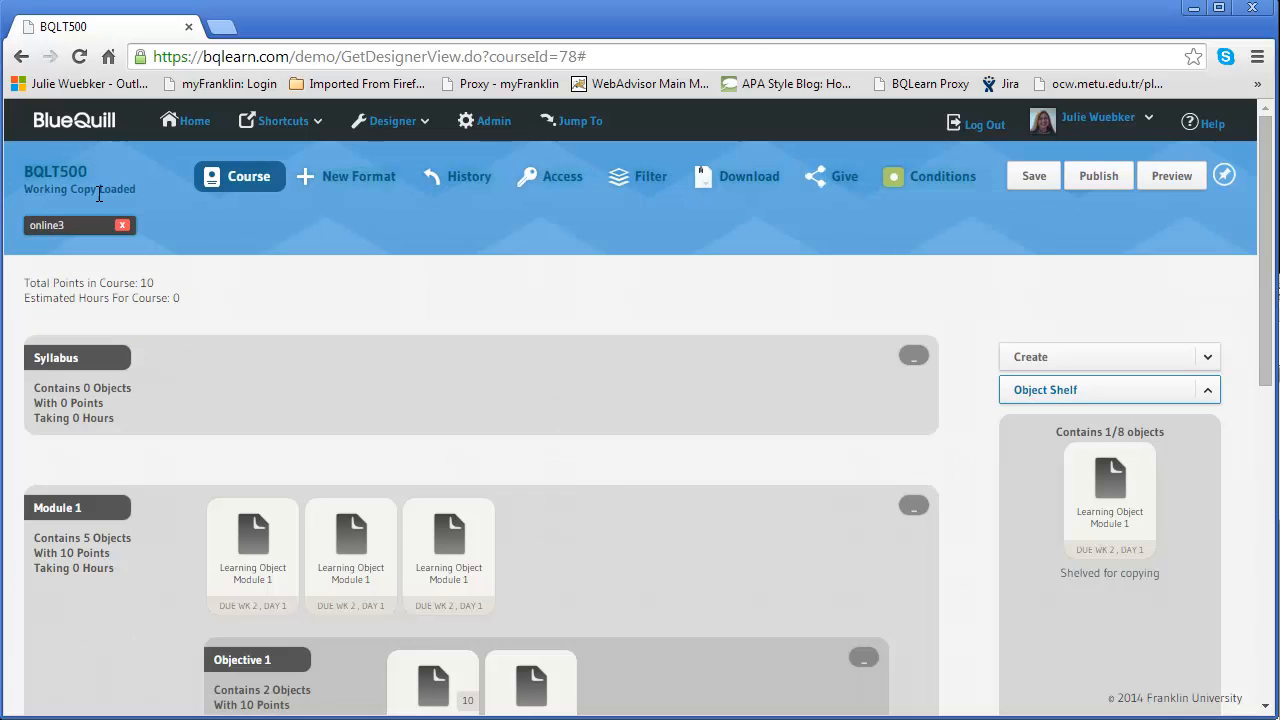
scroll(330, 318, down, 1)
click(362, 435)
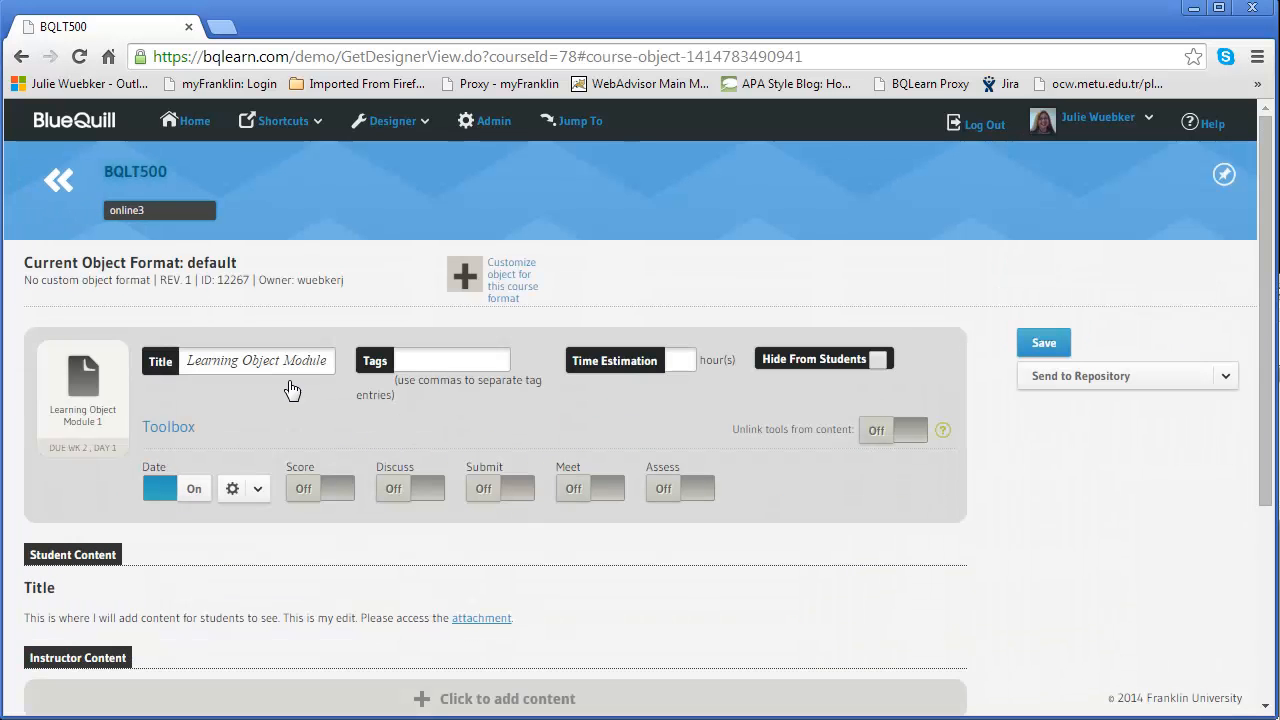
click(60, 184)
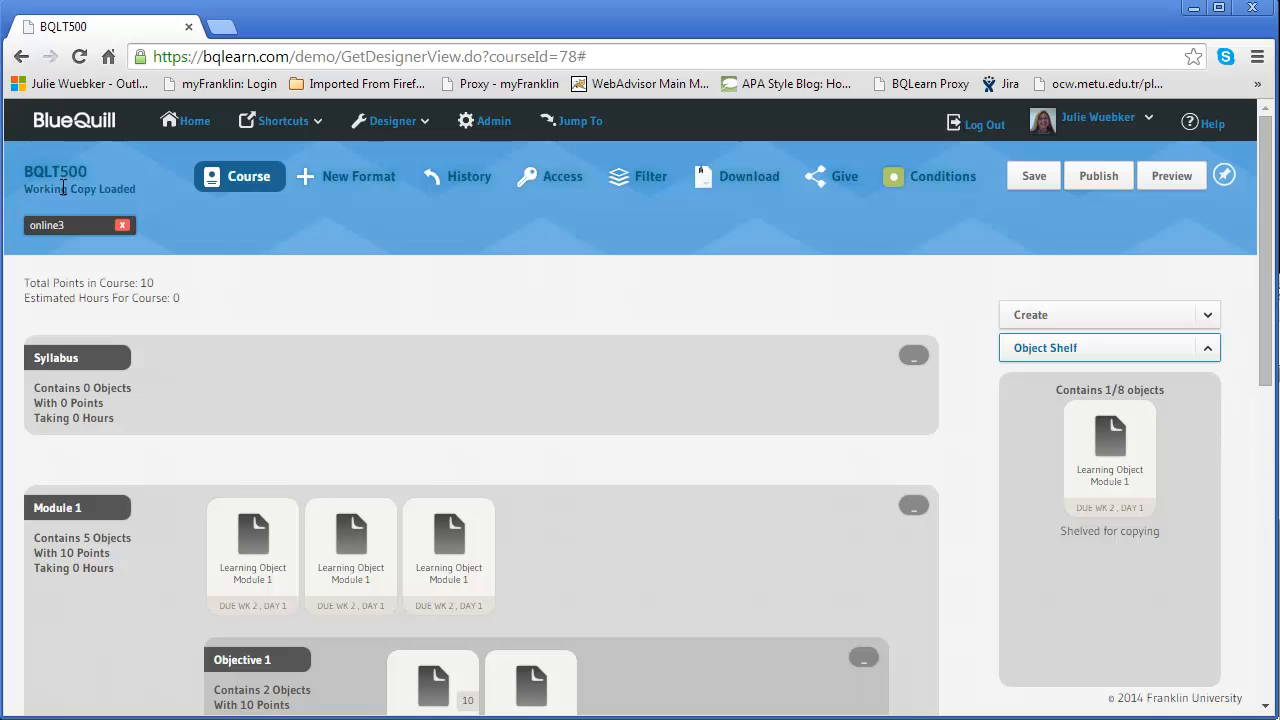
scroll(62, 188, down, 1)
click(452, 430)
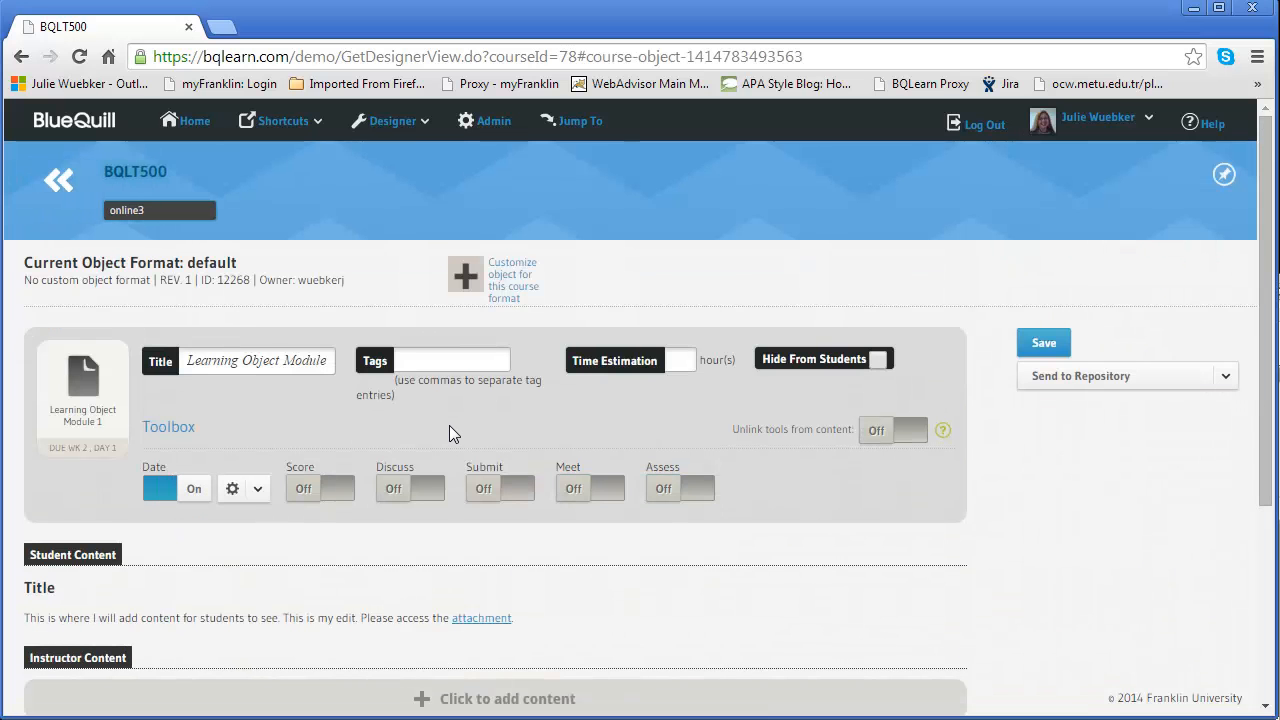
click(58, 180)
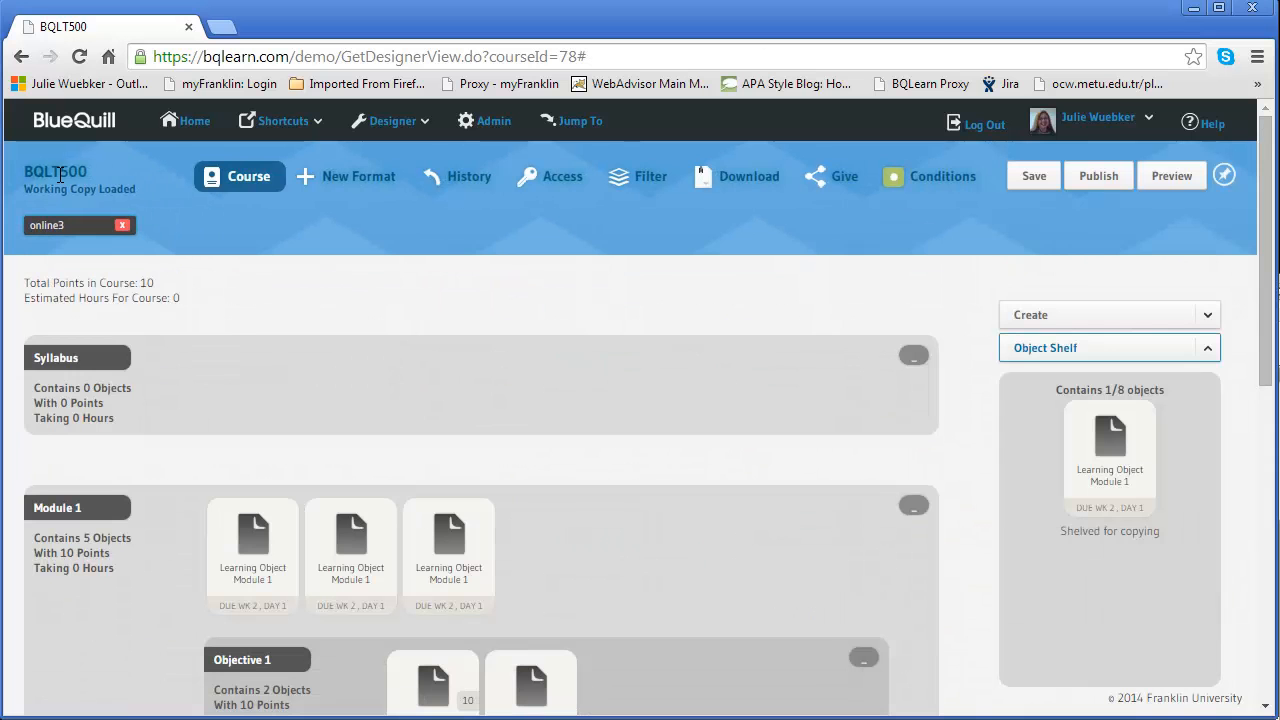
Delete the two copied learning objects from Module 1, leaving the original in place.
drag(438, 528, 1100, 380)
drag(345, 530, 1094, 386)
scroll(769, 431, down, 2)
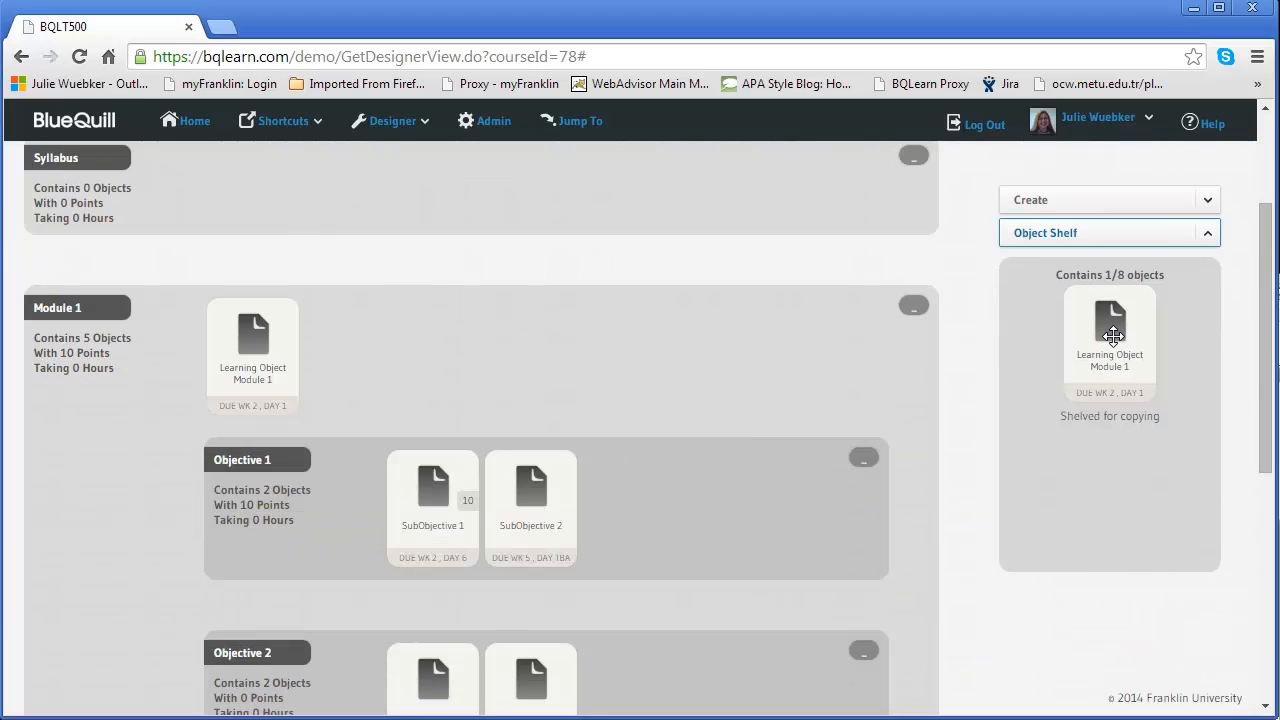
Shelve the original Learning Object Module 1 for linking and place a linked instance beside it in Module 1, keeping its display name.
click(1203, 236)
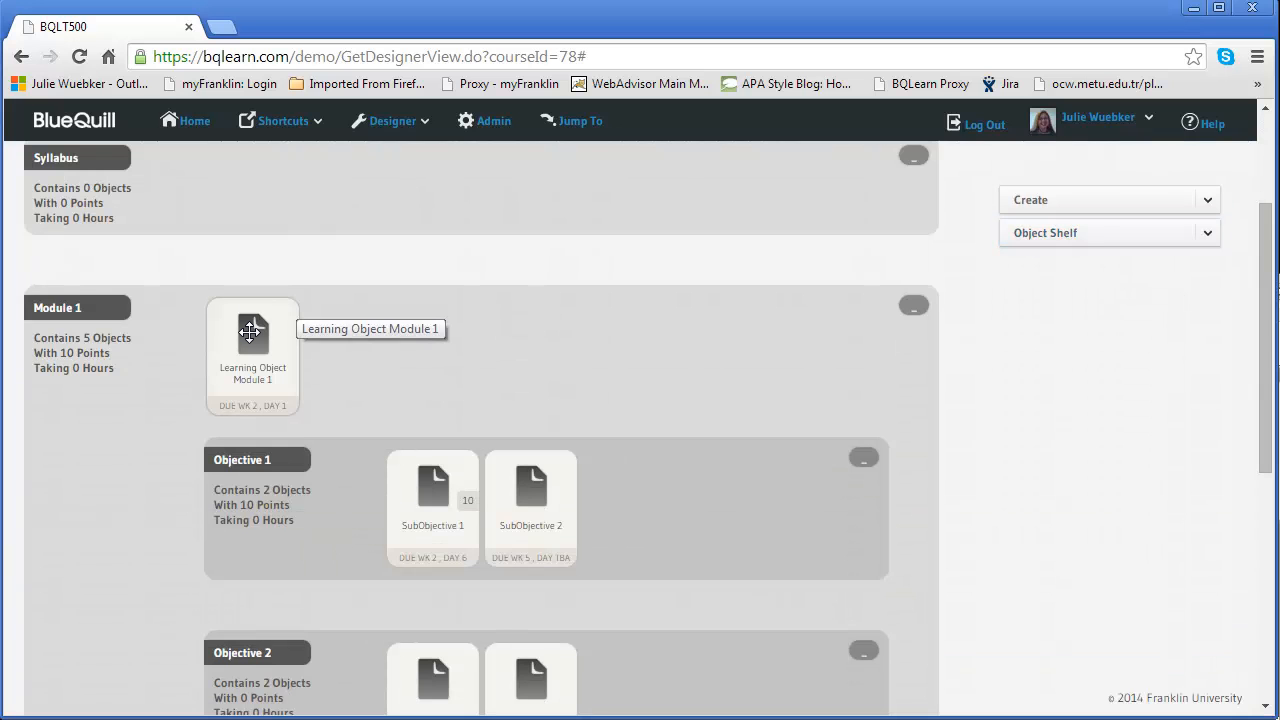
drag(249, 332, 1057, 377)
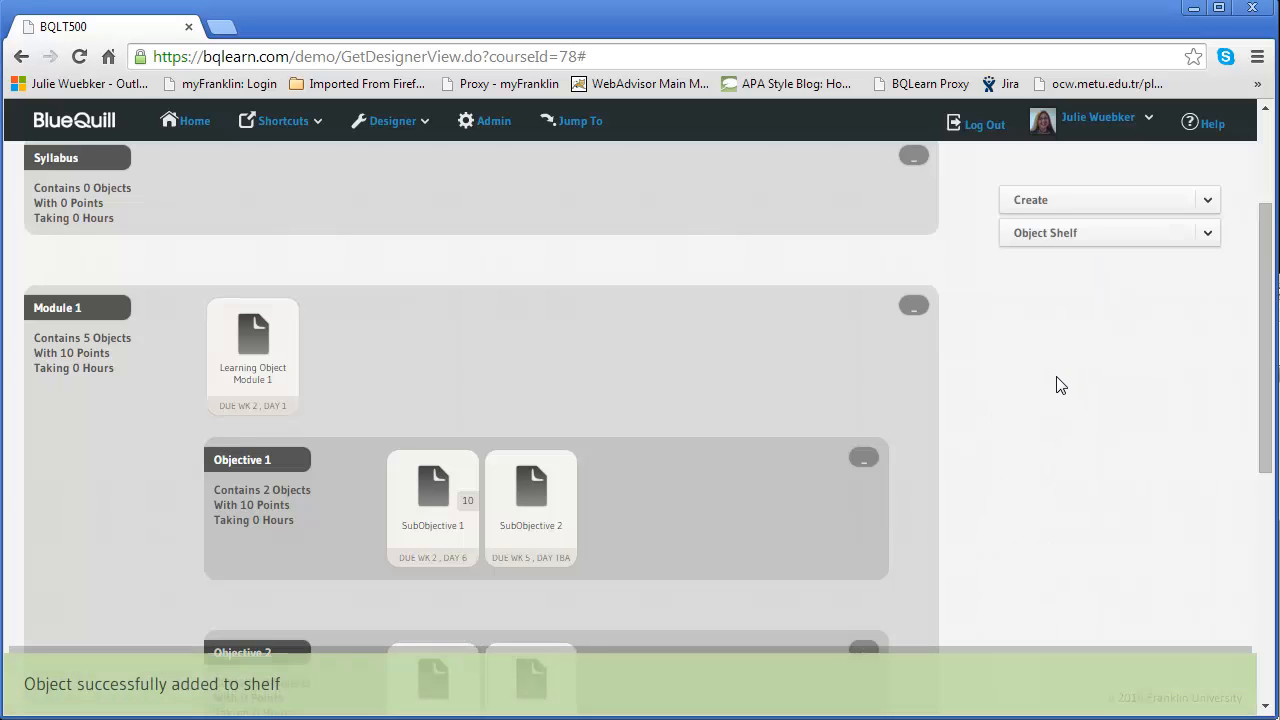
click(1205, 243)
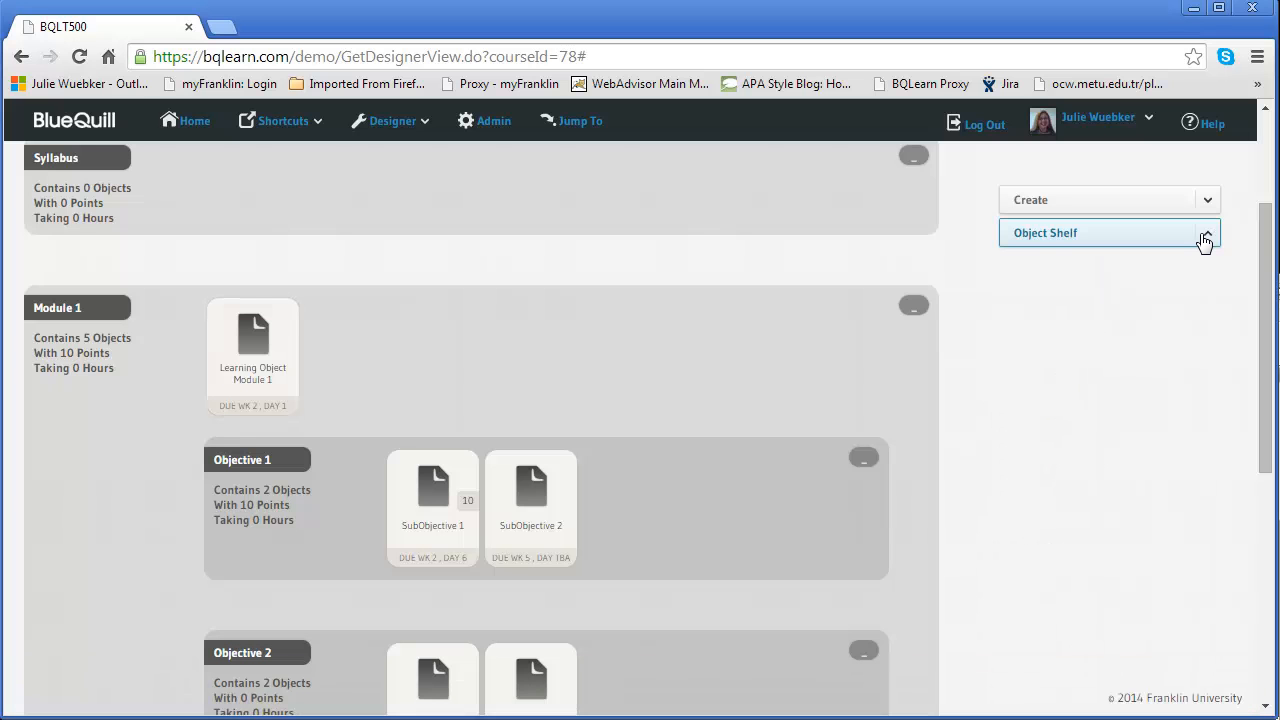
drag(1209, 359, 1209, 402)
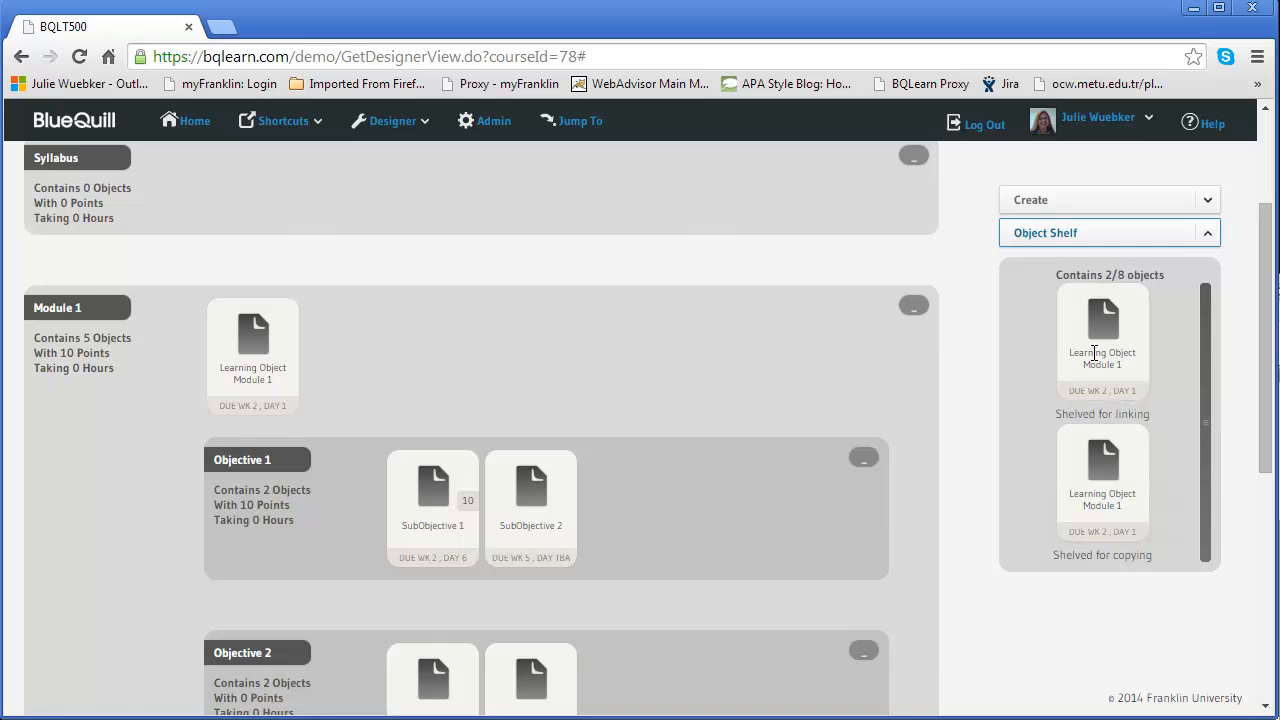
drag(1103, 314, 483, 331)
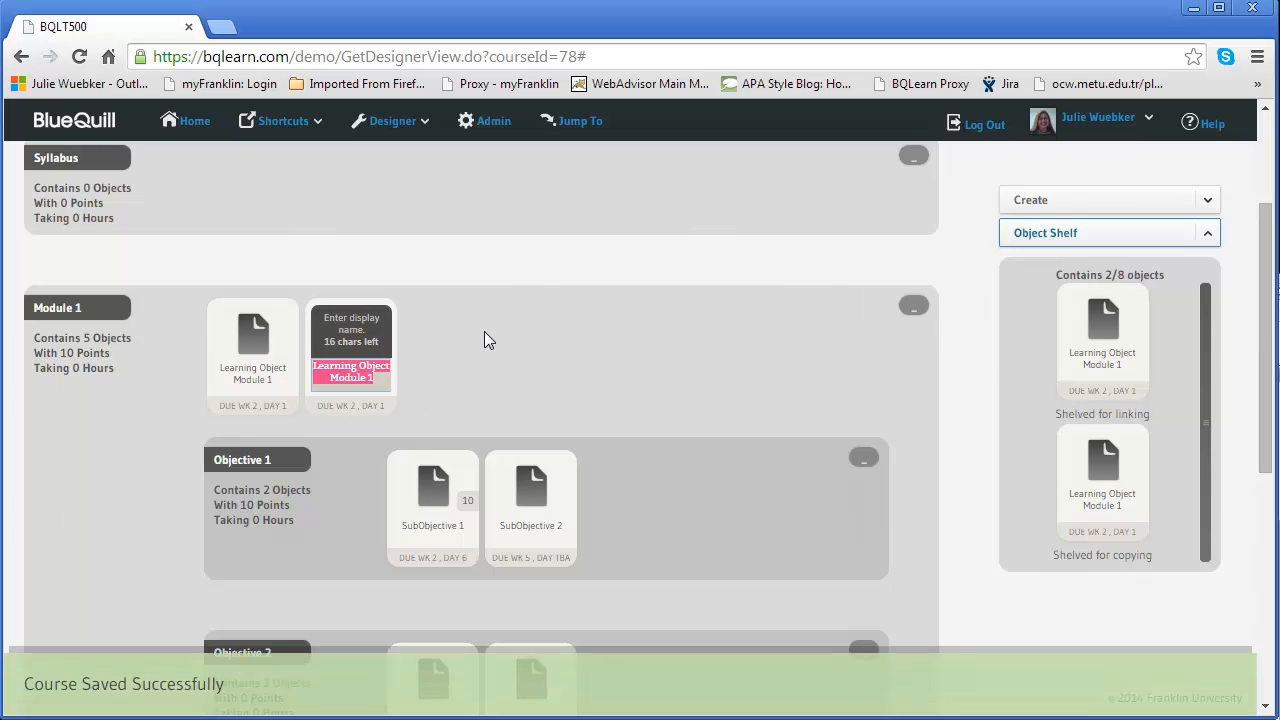
click(471, 334)
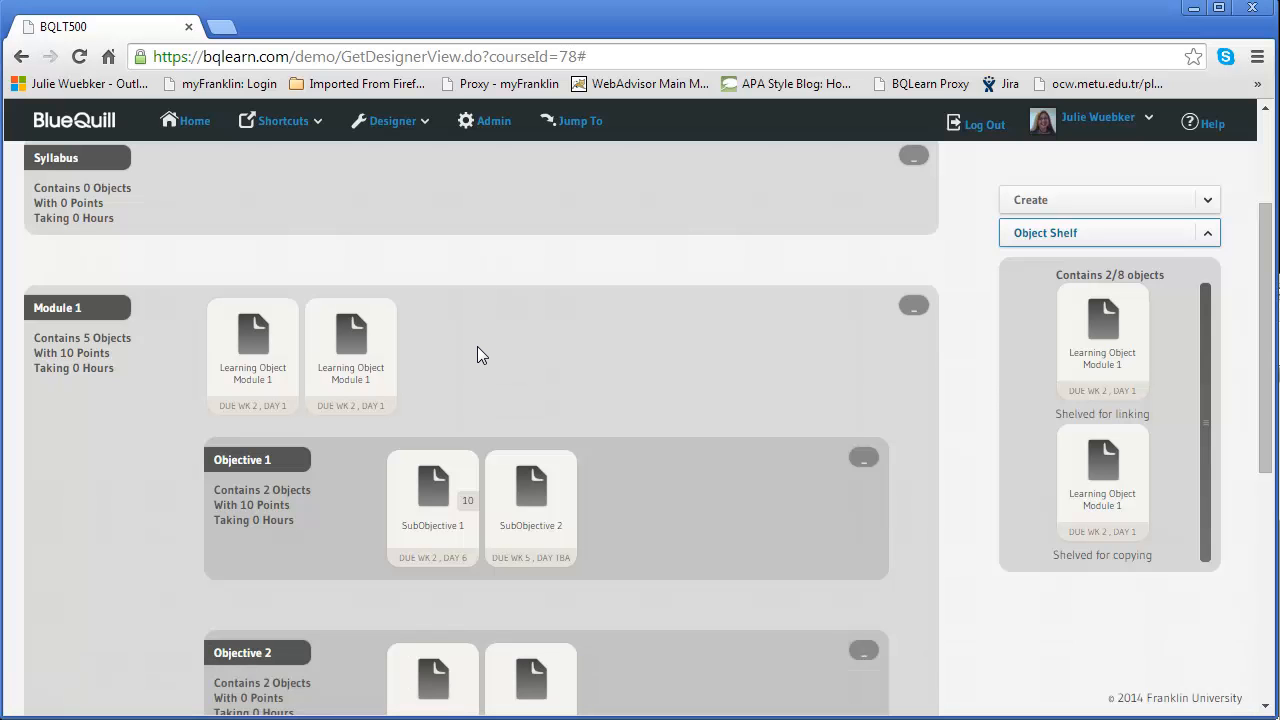
Open the linked learning object in Module 1 to check its ID, and return to the course view.
click(335, 329)
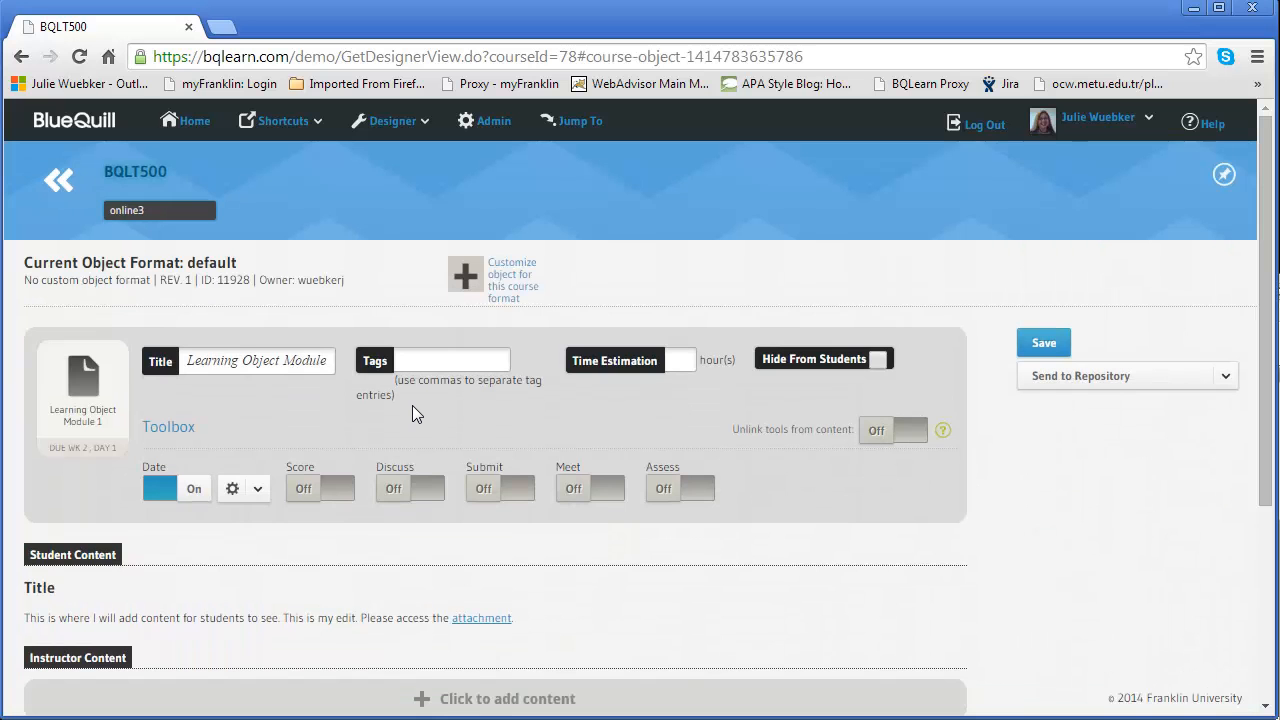
click(58, 180)
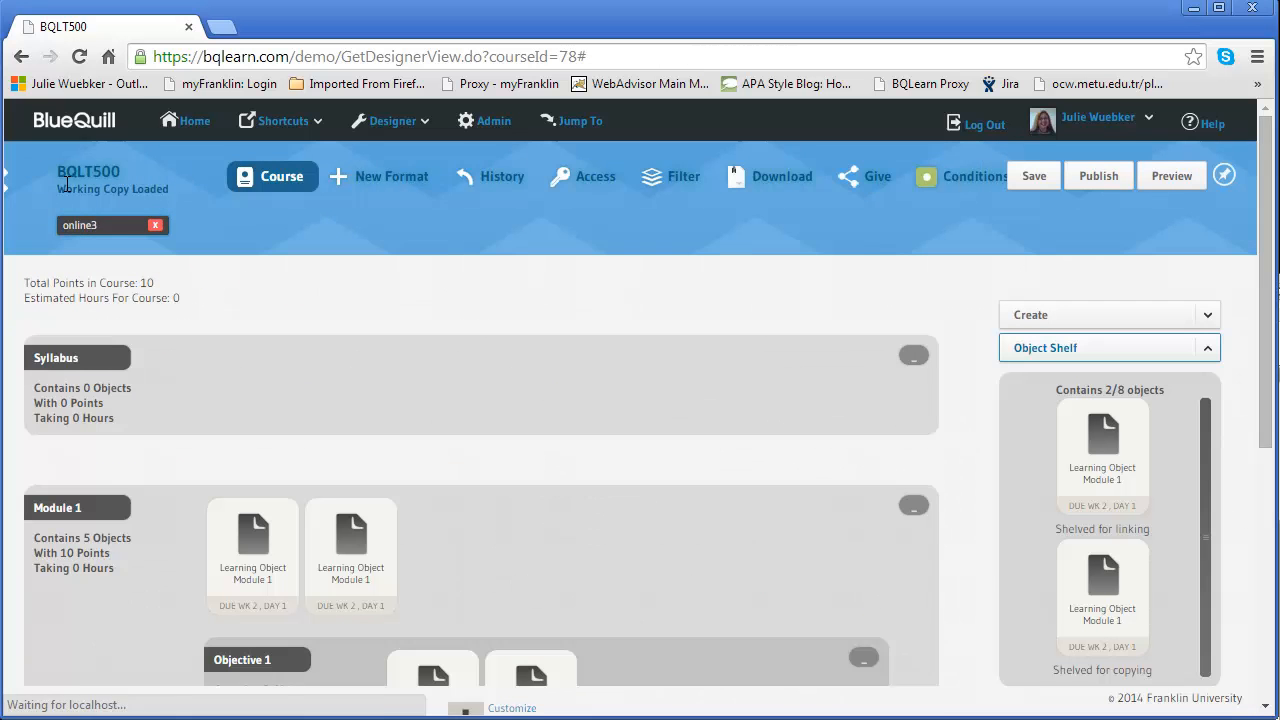
scroll(436, 377, down, 2)
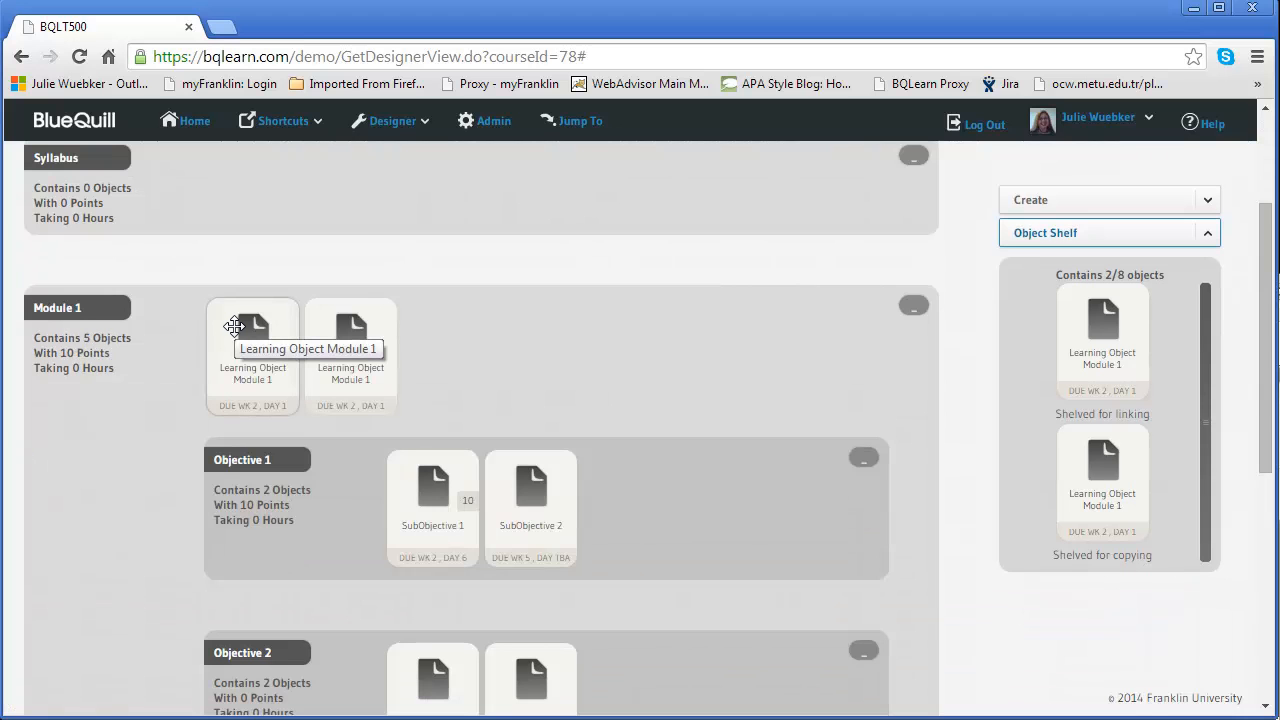
Set both the start week and the due week of the original learning object in Module 1 to 6 and save the object.
click(254, 333)
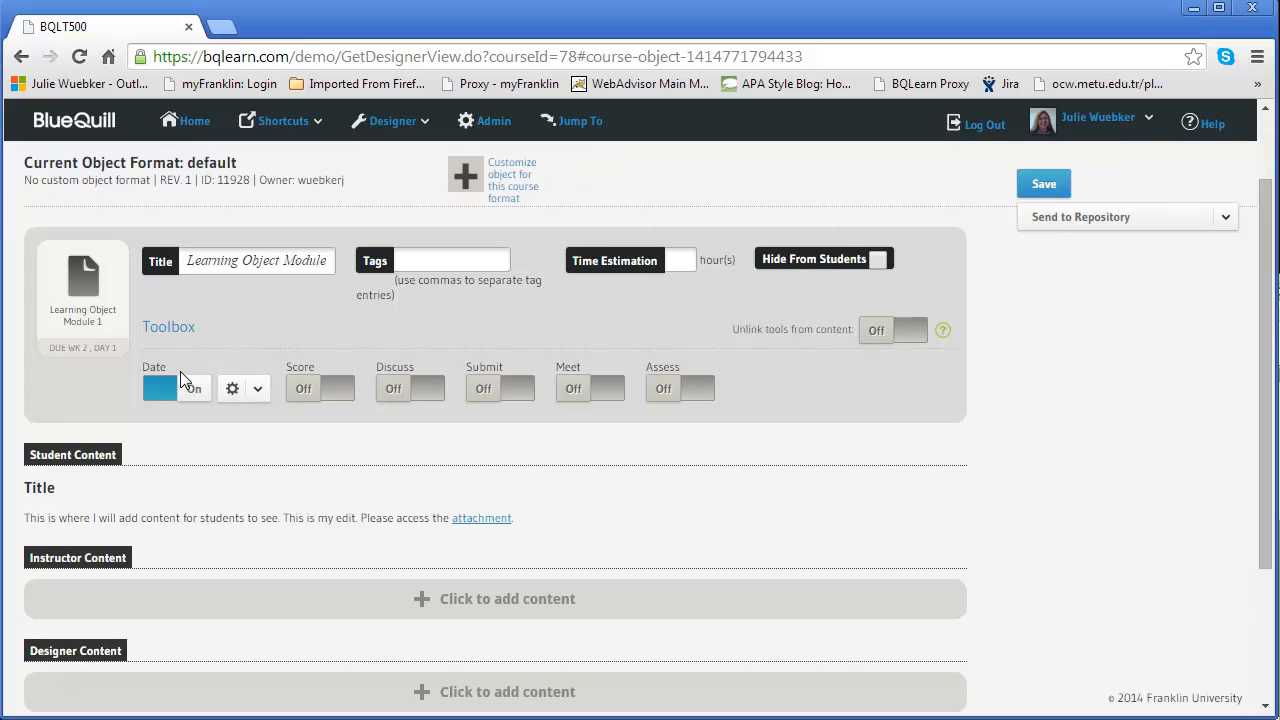
click(258, 390)
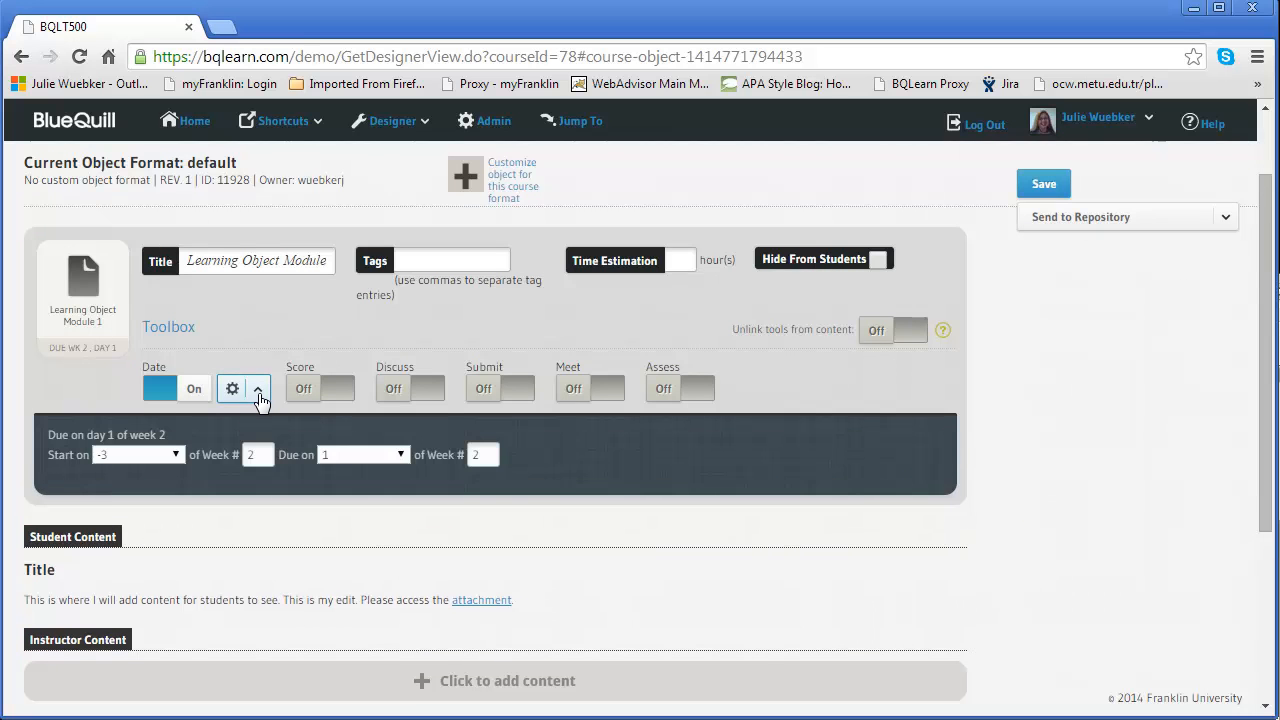
drag(265, 457, 221, 454)
text(6)
drag(489, 454, 472, 454)
text(6)
click(996, 334)
click(1036, 183)
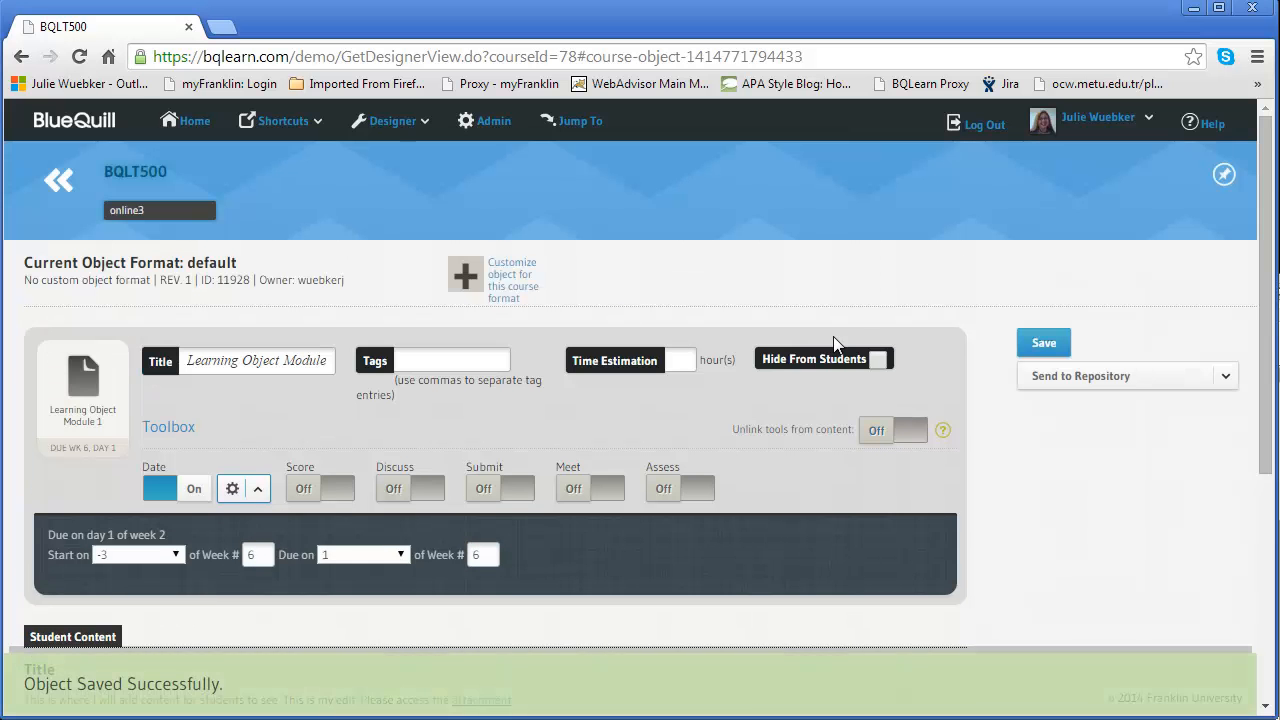
Return to the course view, save the course and reload the page to refresh the linked object.
click(60, 183)
scroll(104, 199, down, 1)
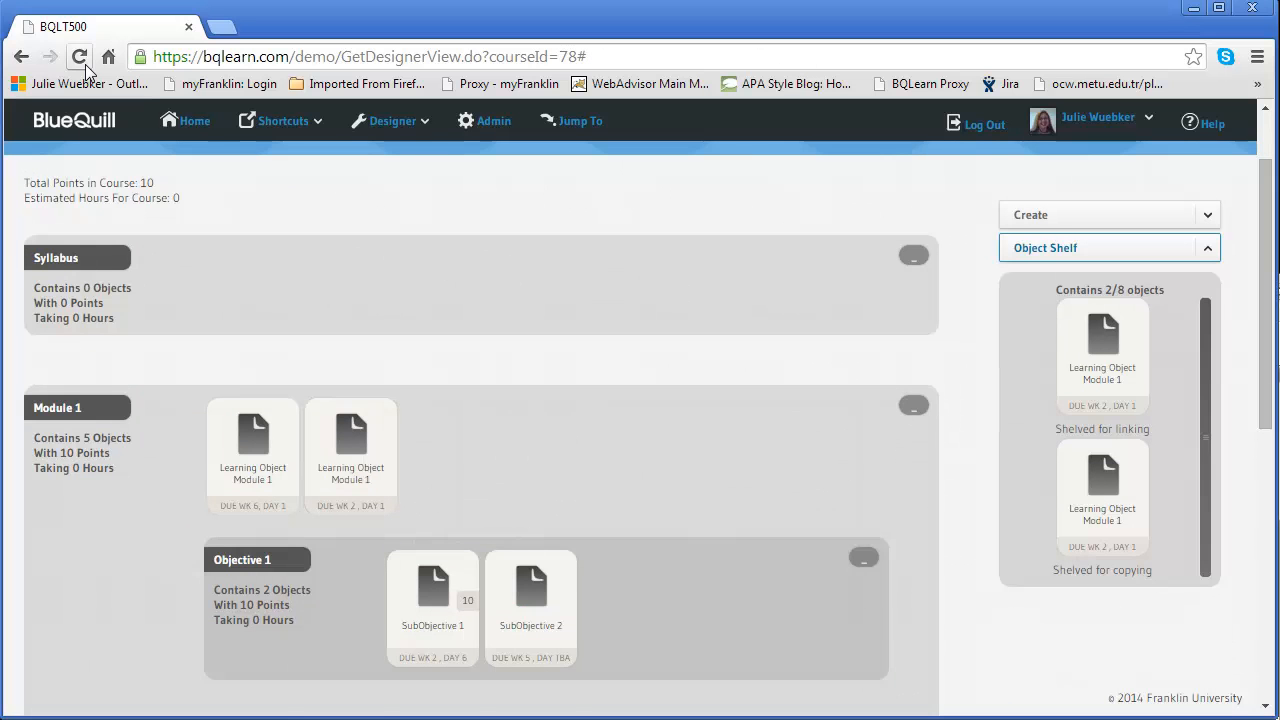
scroll(772, 327, up, 1)
click(1032, 176)
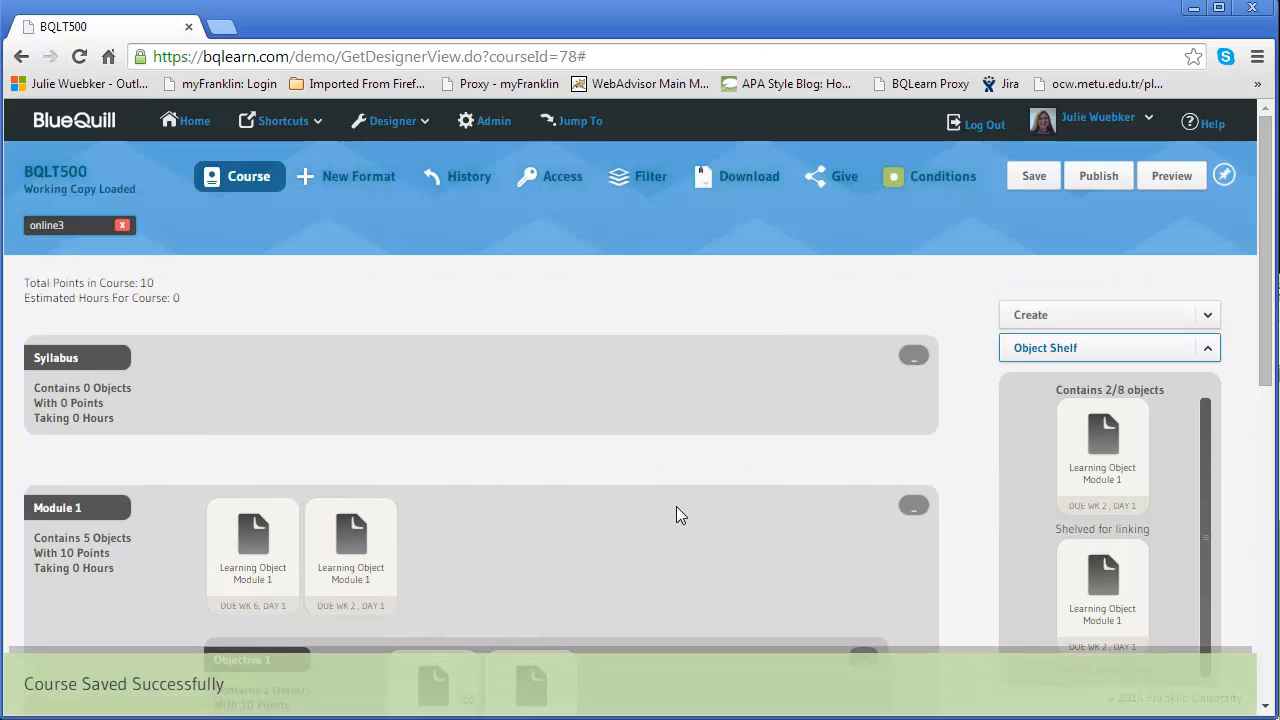
click(79, 56)
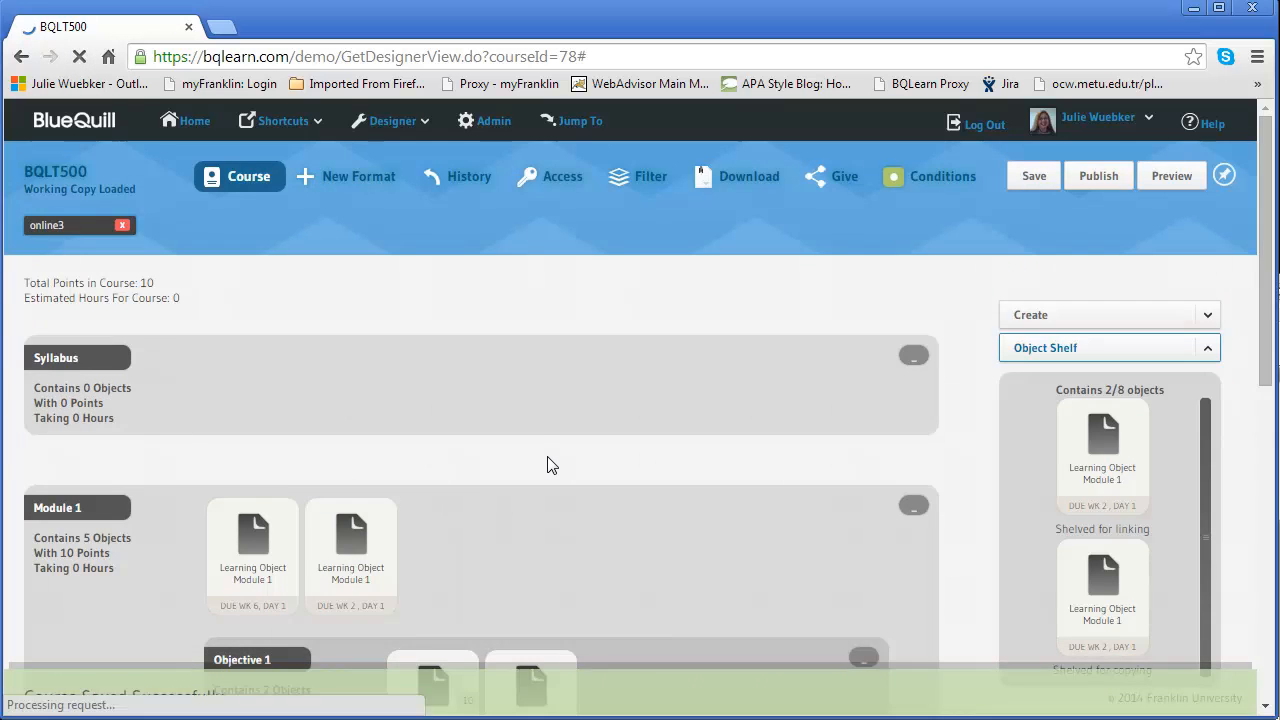
scroll(537, 470, down, 5)
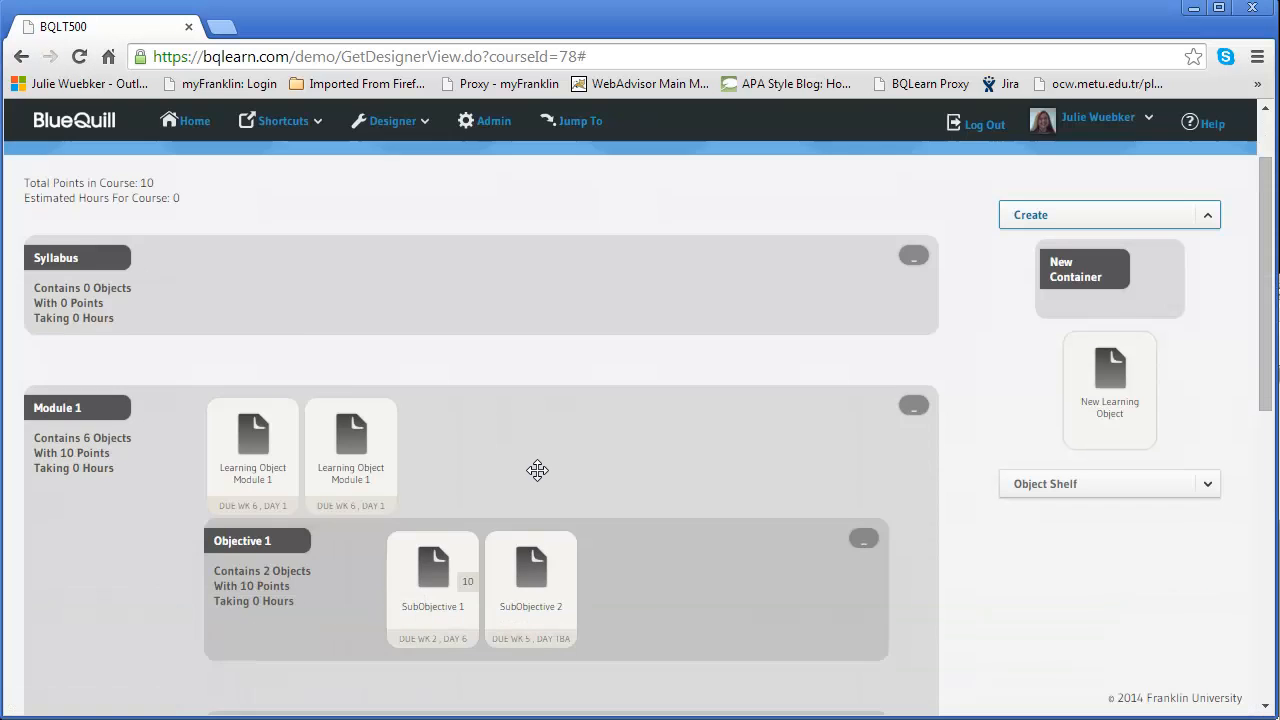
Compare the IDs and due dates of the original and linked learning objects in Module 1, and return to the course view.
scroll(531, 463, up, 10)
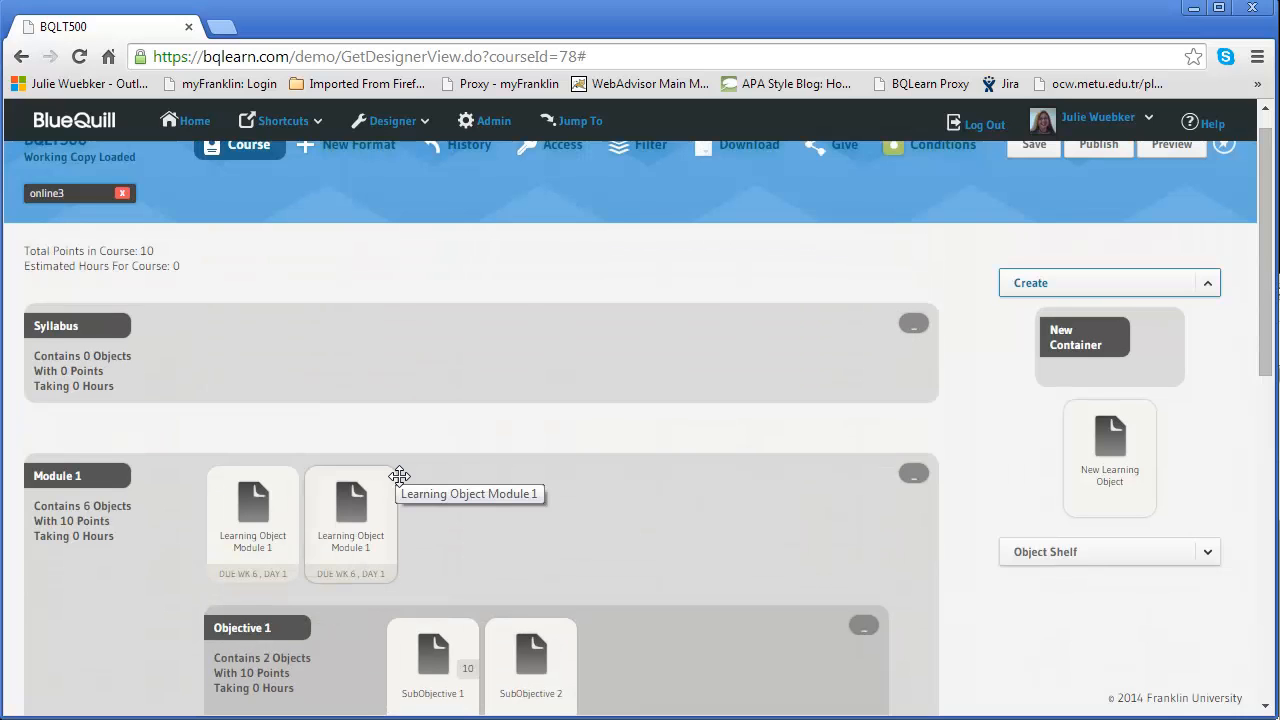
click(255, 502)
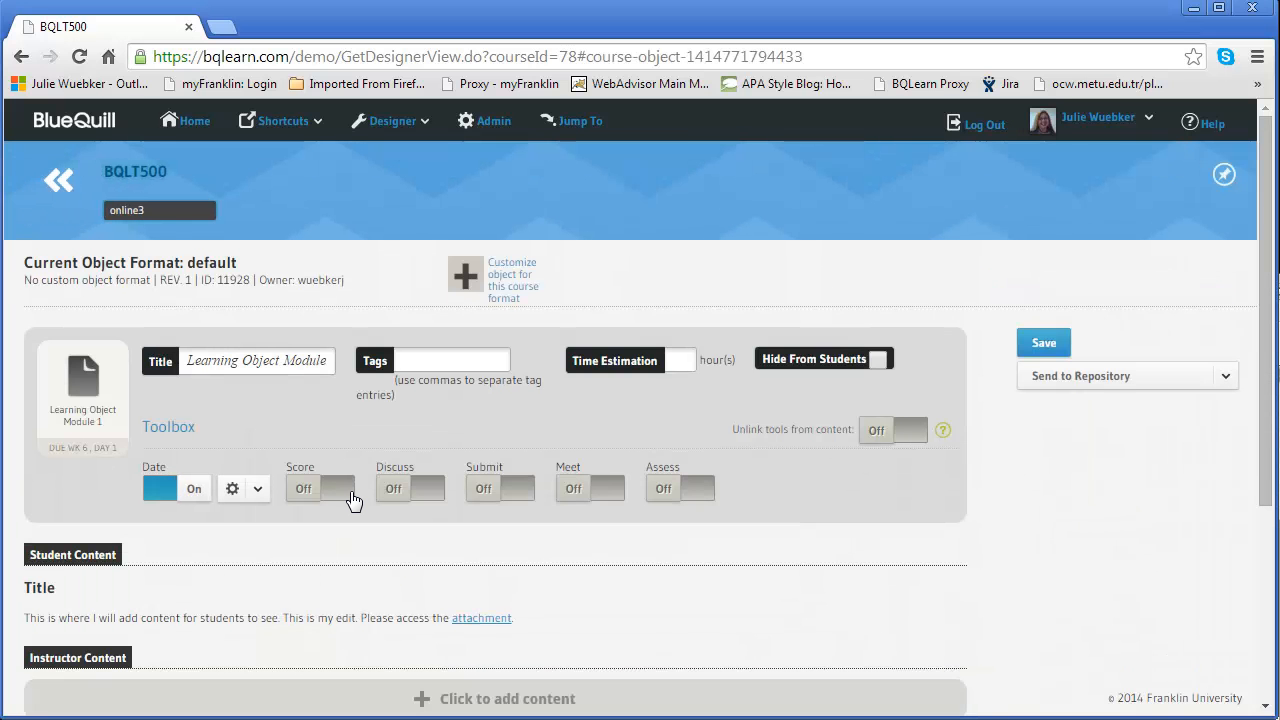
click(60, 182)
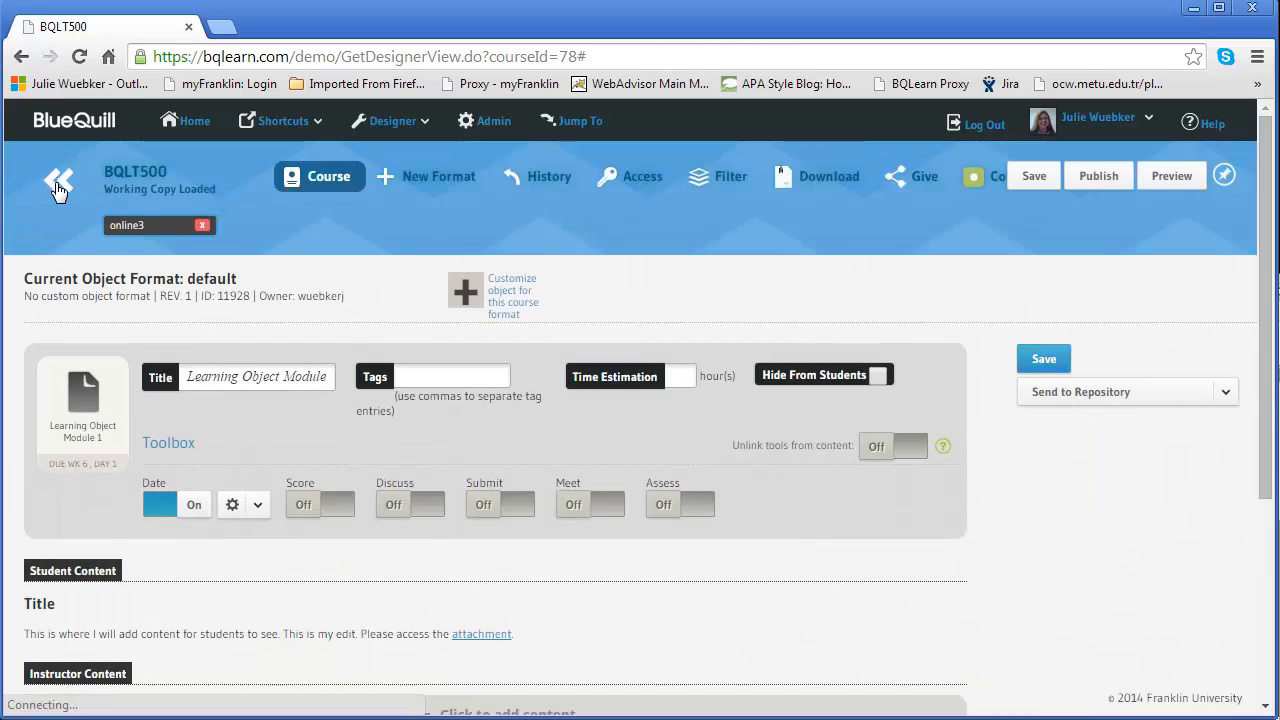
click(348, 530)
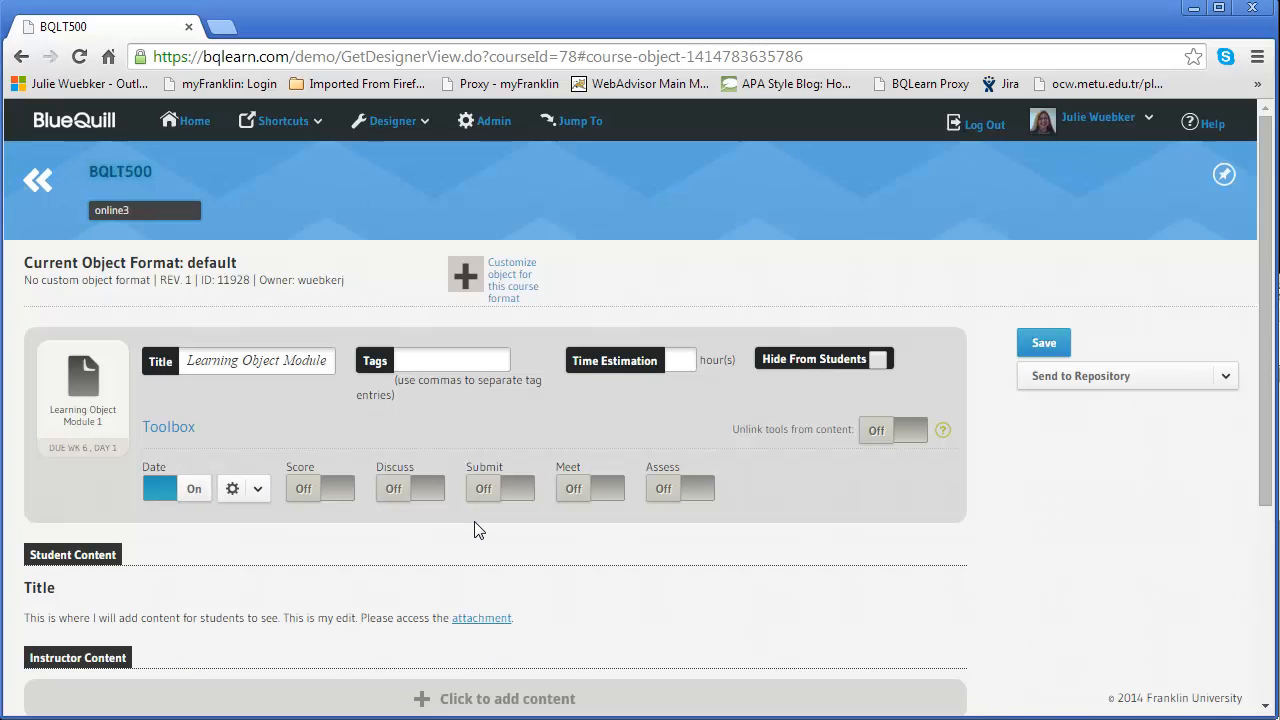
click(56, 184)
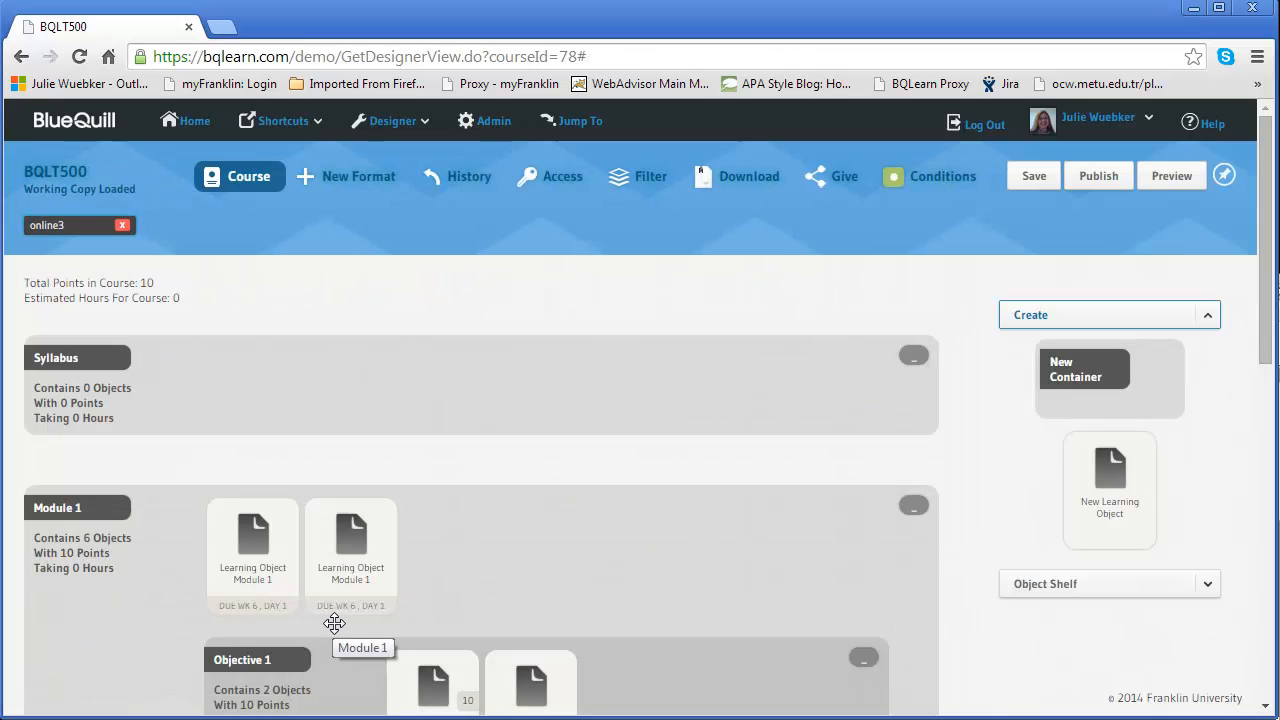
Unlink the tools from the content of the linked learning object in Module 1, and save it with start and due weeks of 12.
click(358, 539)
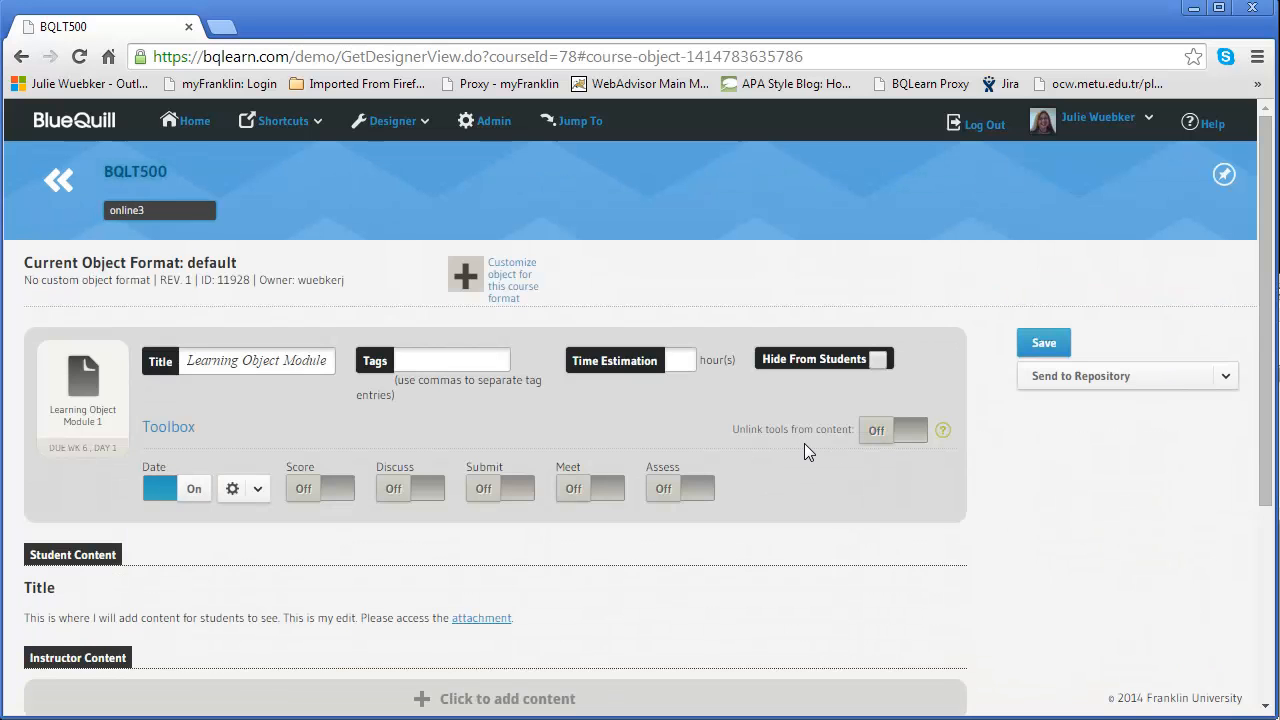
click(886, 432)
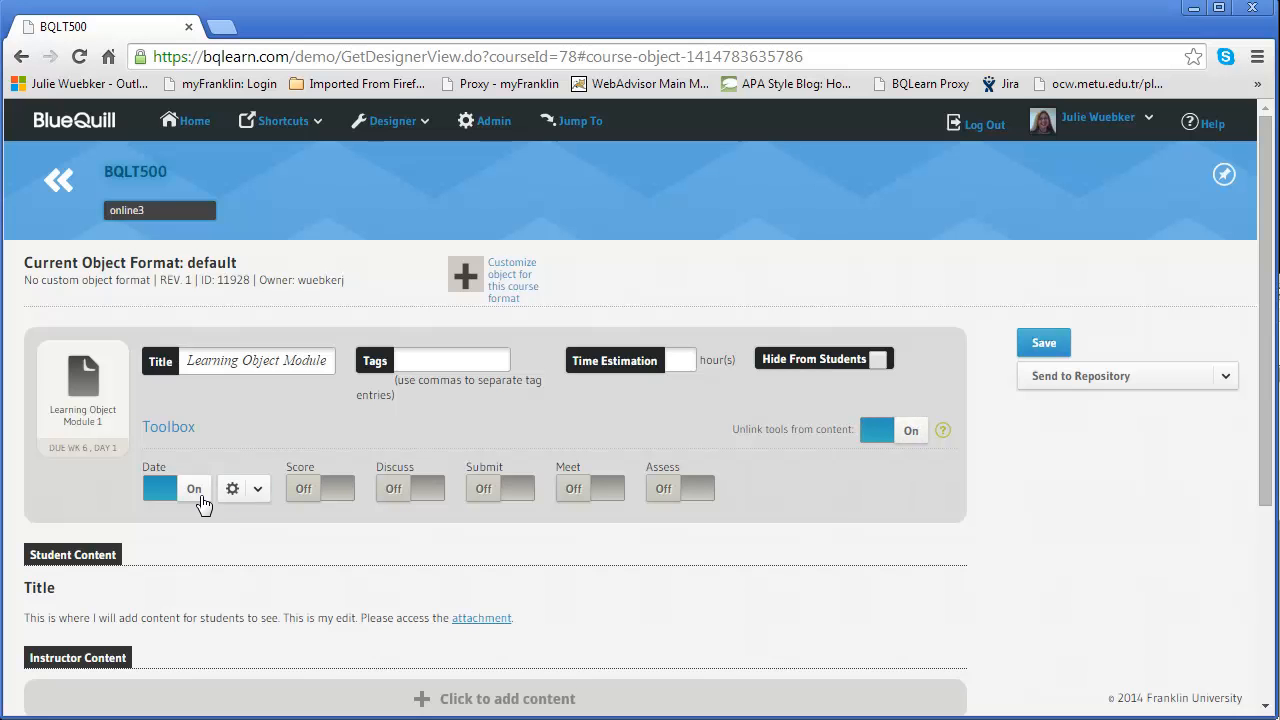
click(259, 490)
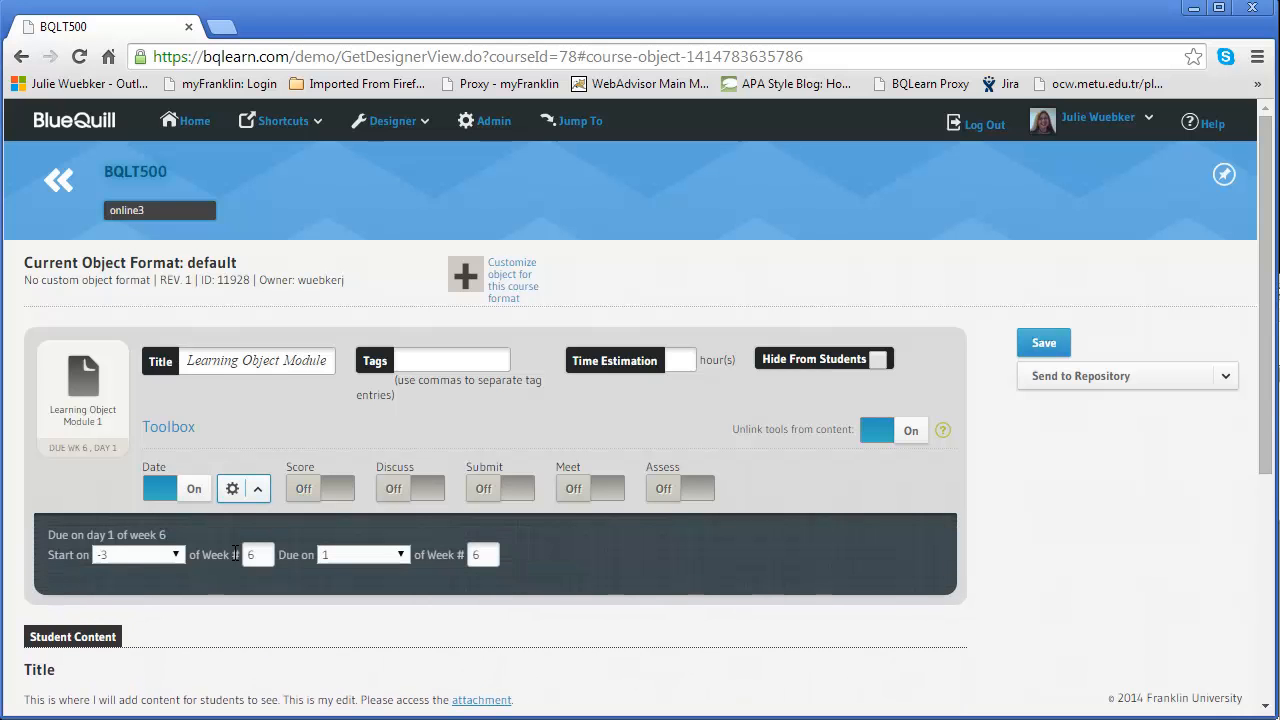
click(255, 554)
text(12)
click(470, 554)
text(12)
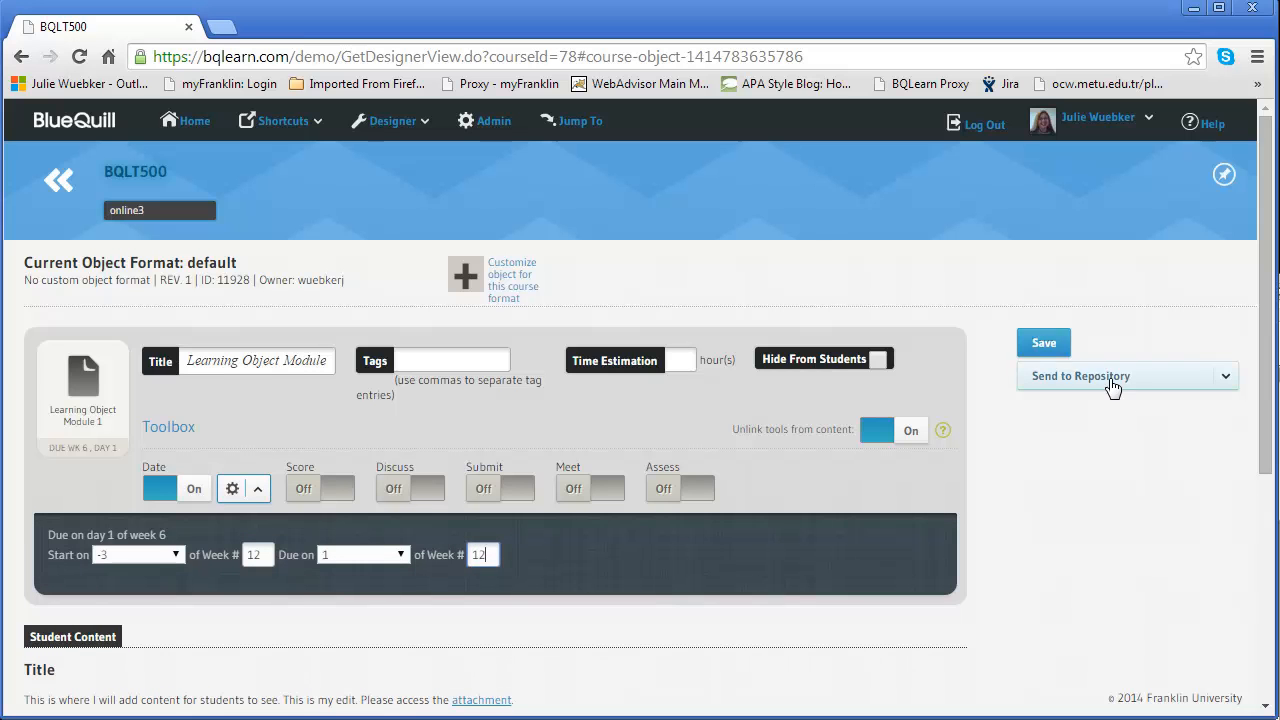
click(1043, 345)
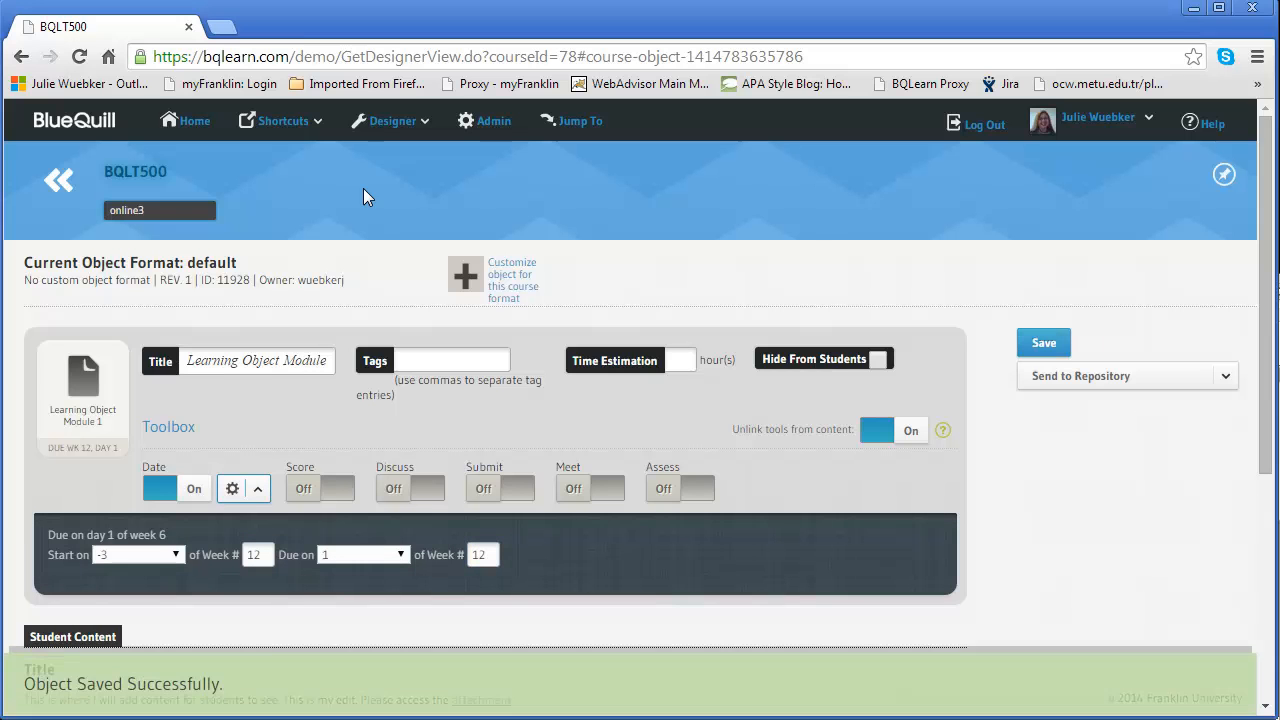
click(80, 183)
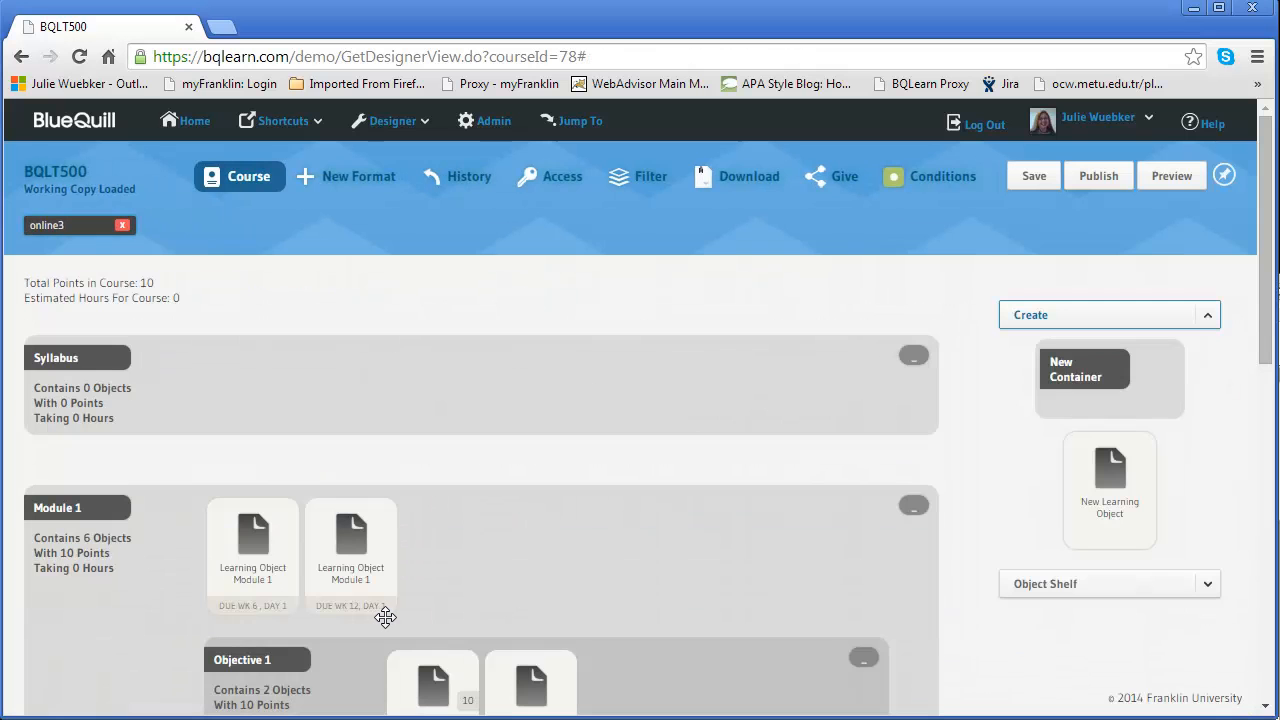
Reopen the linked learning object in Module 1 to check its ID and unlinked tools setting, and return to the course view.
click(360, 531)
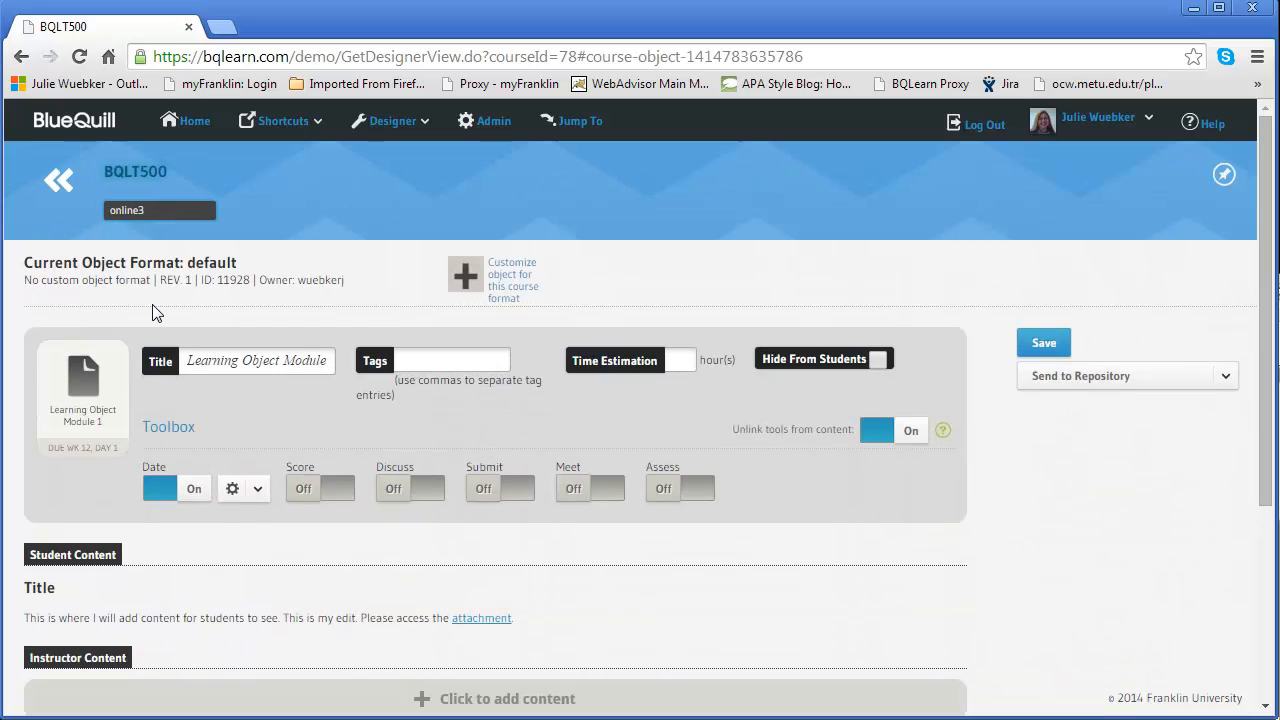
click(58, 180)
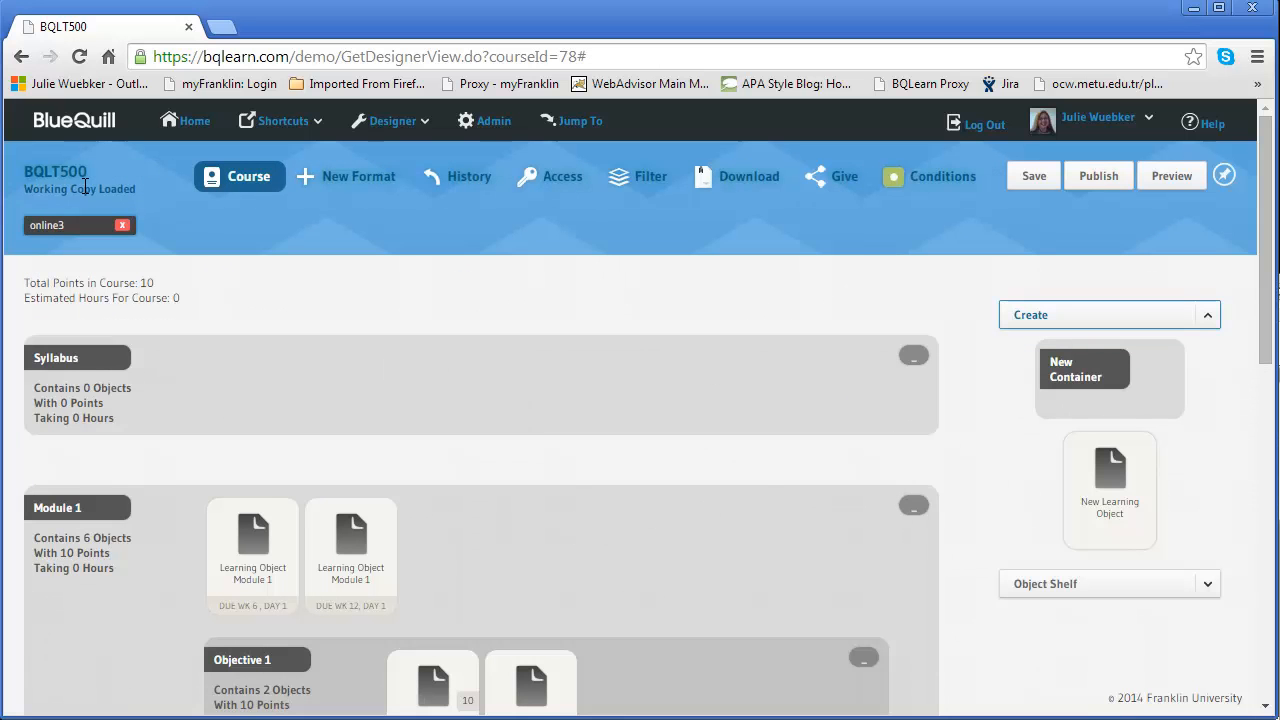